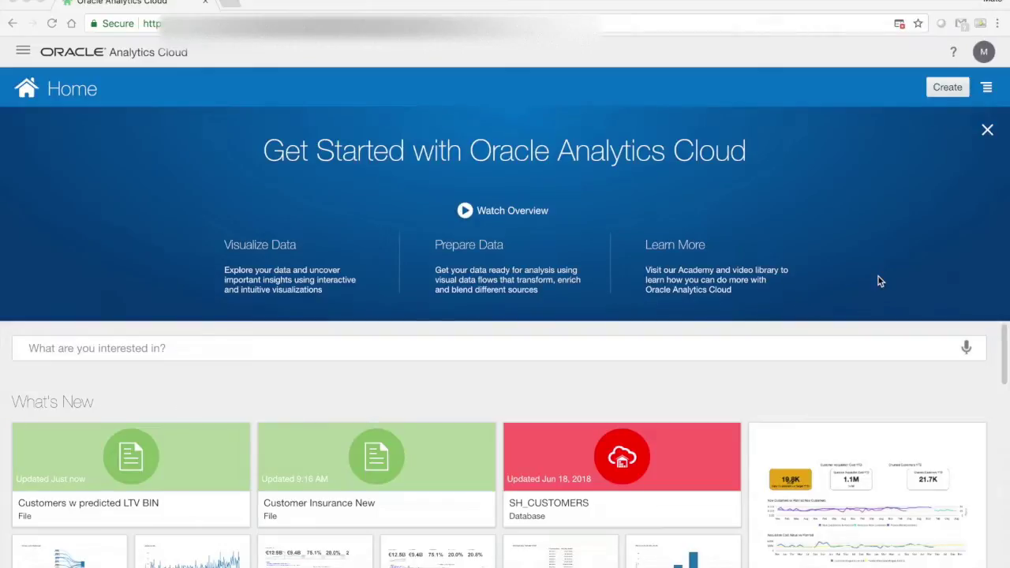
Create a project from the Customer Insurance LTV data set and list its columns down to LTV_BIN
left_click(22, 54)
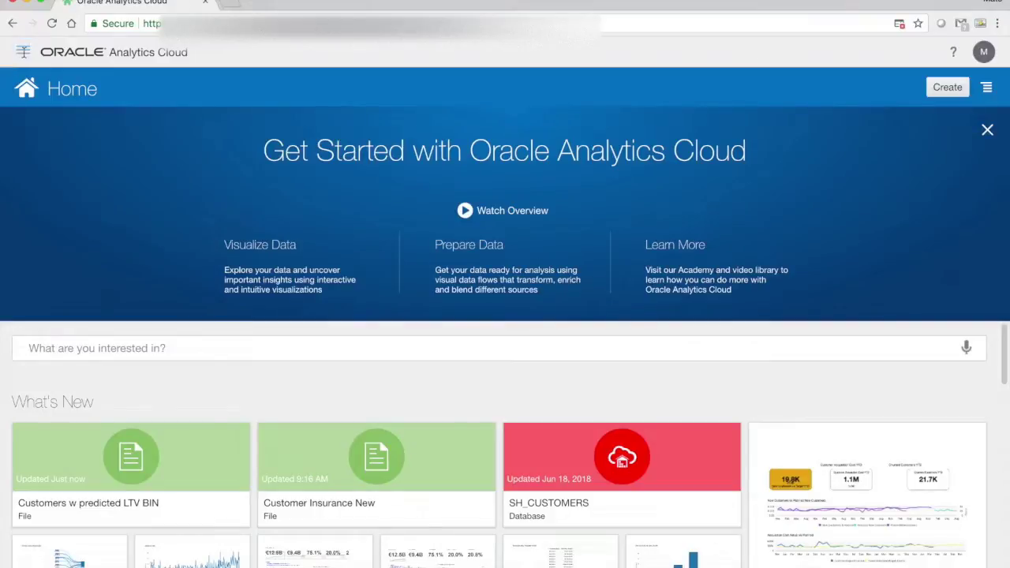
left_click(63, 167)
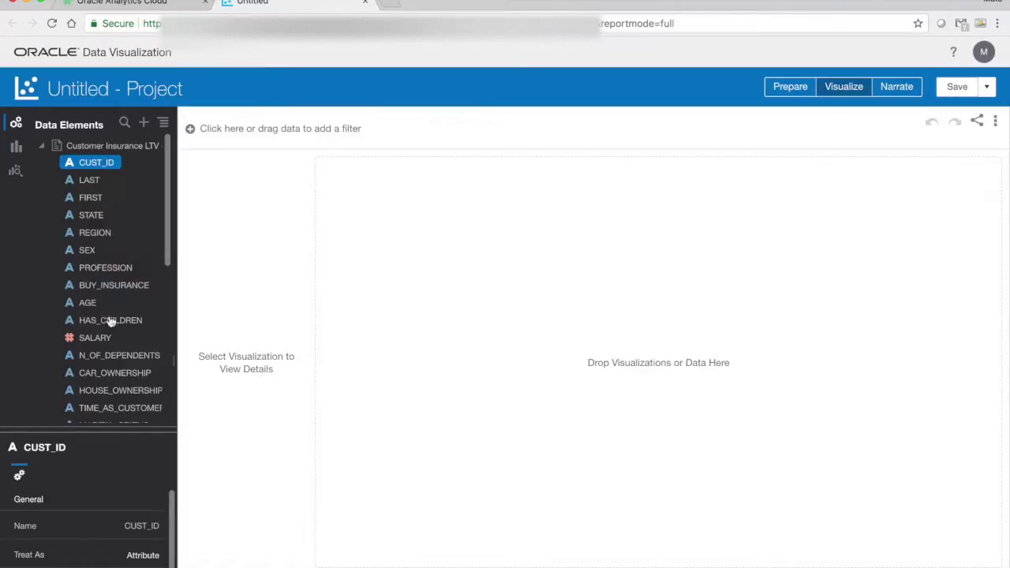
scroll(120, 316, "down", 5)
scroll(121, 317, "down", 4)
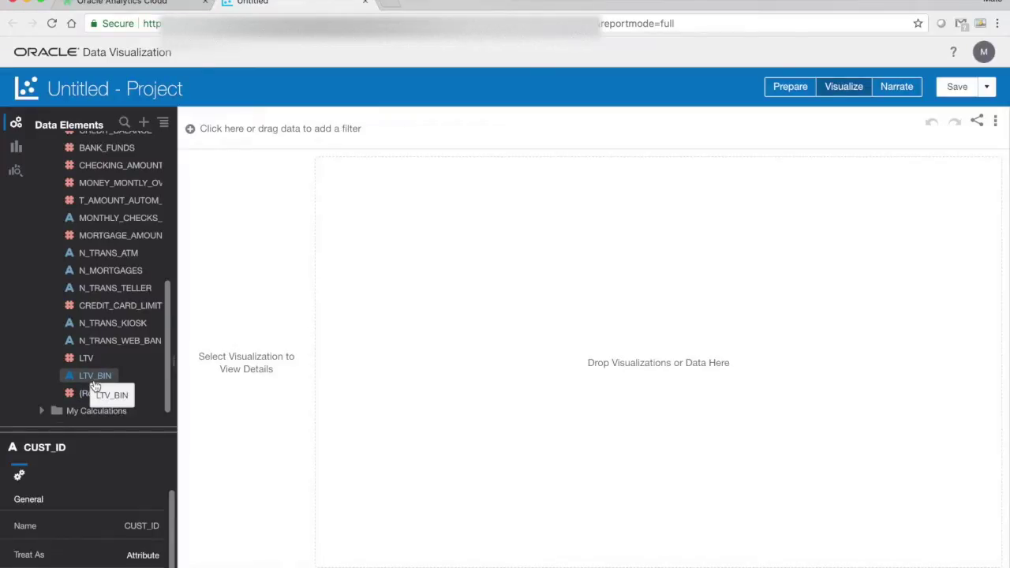
Run Explain LTV_BIN and mark its basic-facts donut chart for adding
right_click(94, 384)
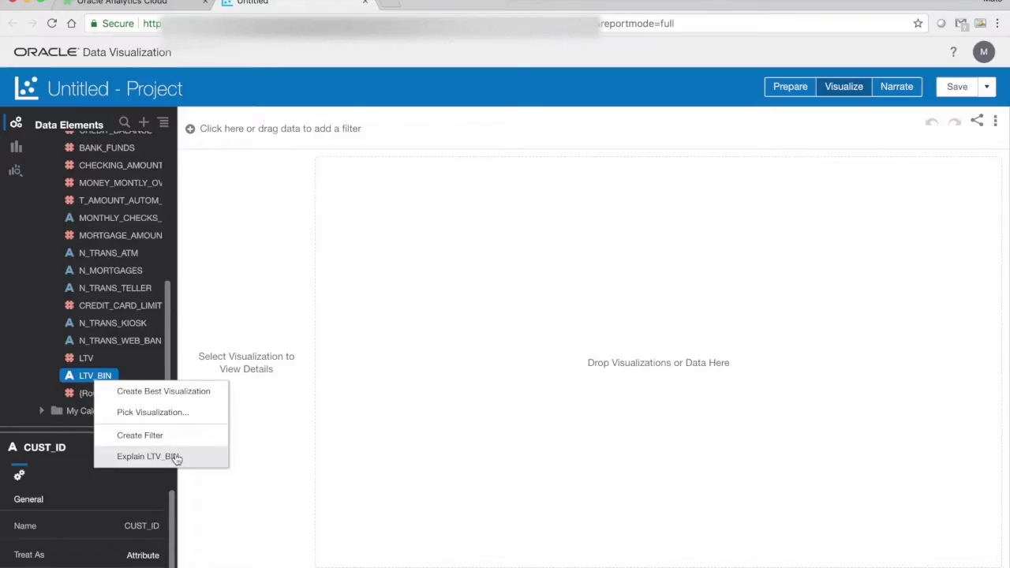
left_click(146, 456)
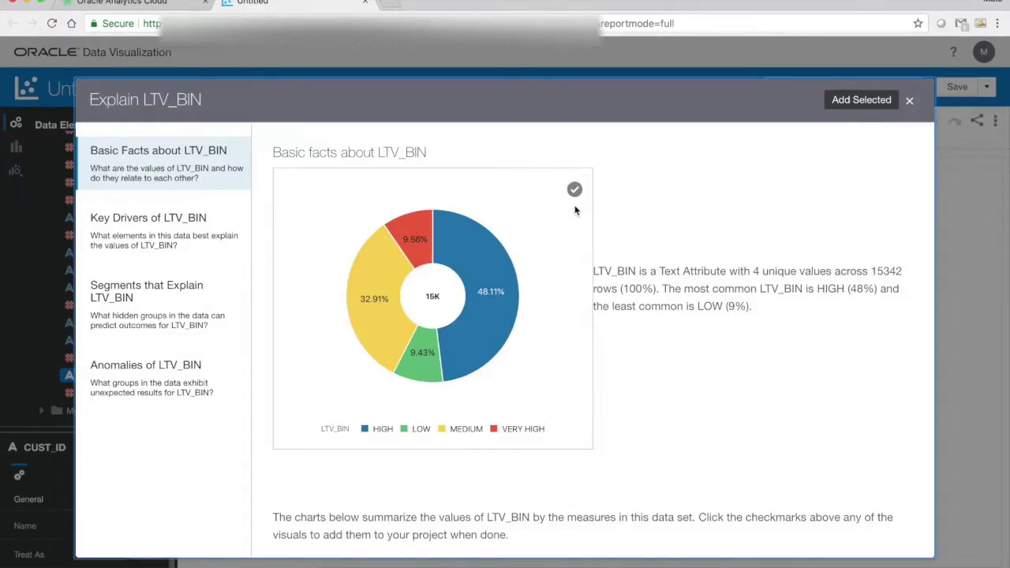
left_click(574, 191)
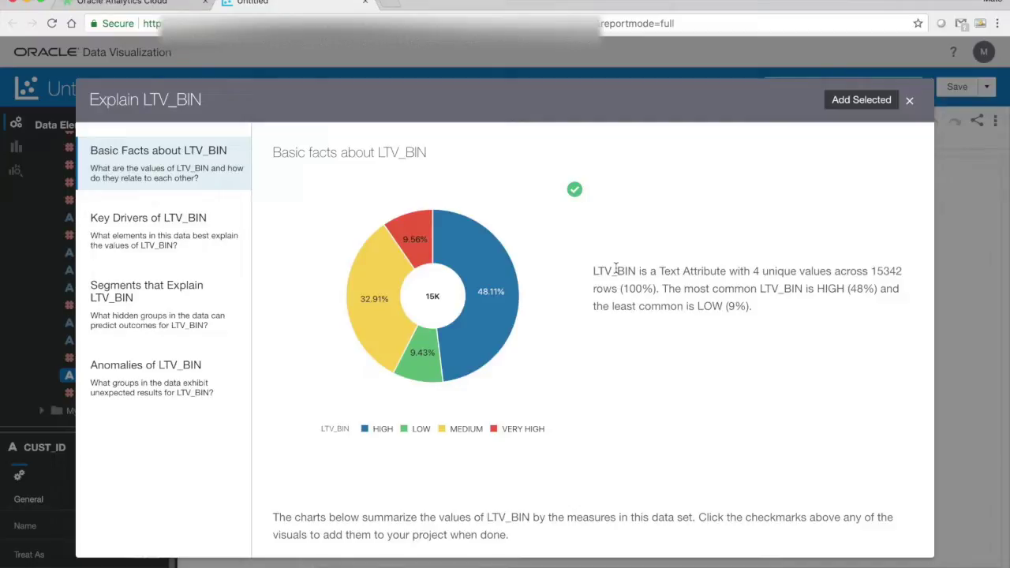
Look through the LTV_BIN basic facts, then switch to Key Drivers of LTV_BIN
scroll(658, 390, "down", 5)
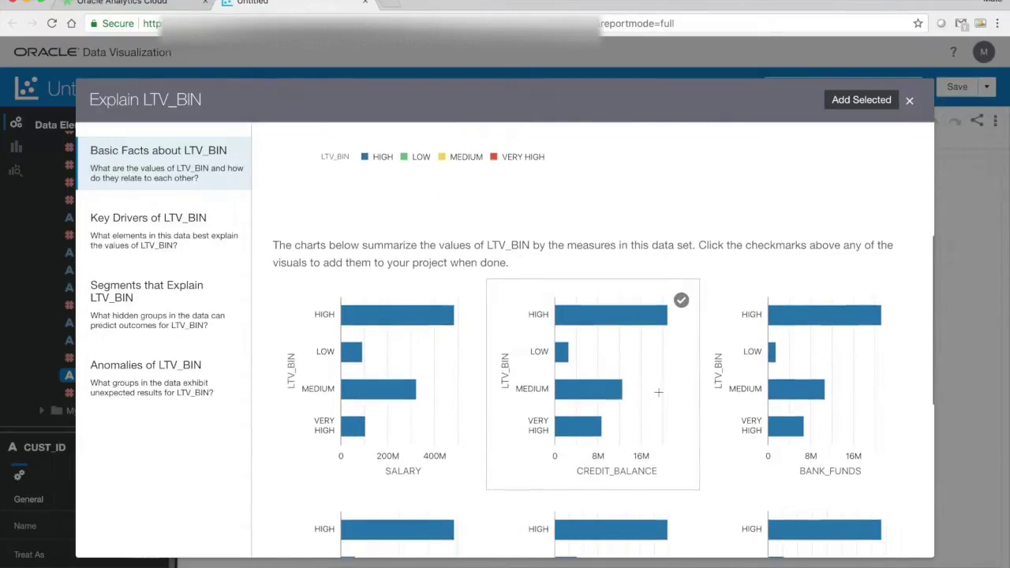
scroll(658, 392, "down", 1)
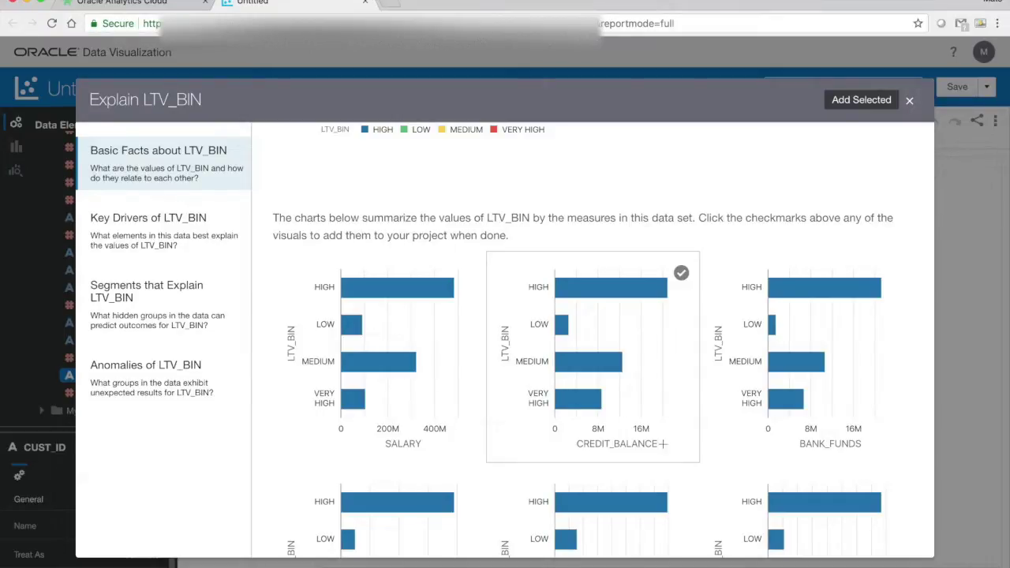
scroll(641, 323, "up", 5)
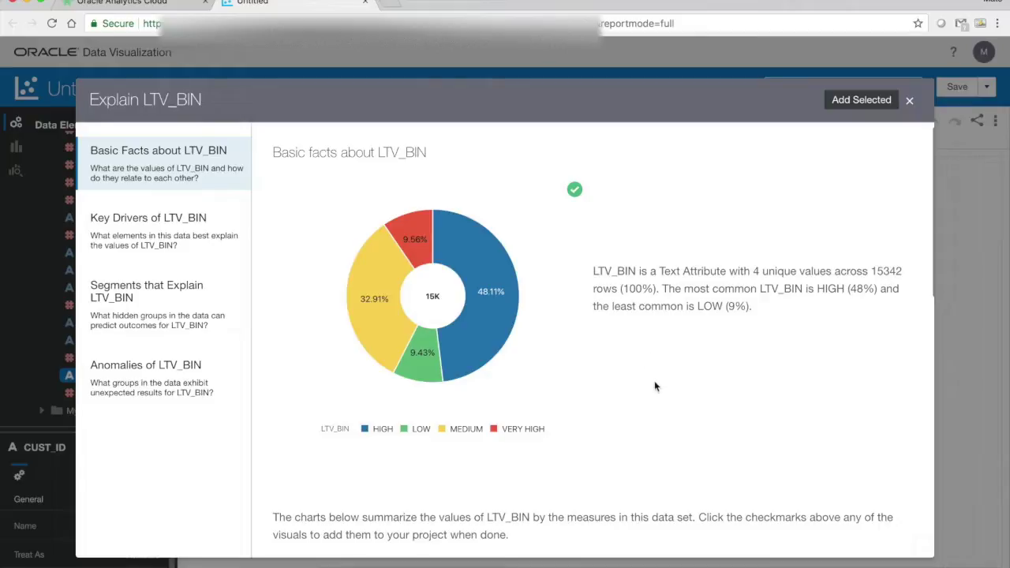
scroll(656, 389, "down", 1)
scroll(655, 390, "down", 5)
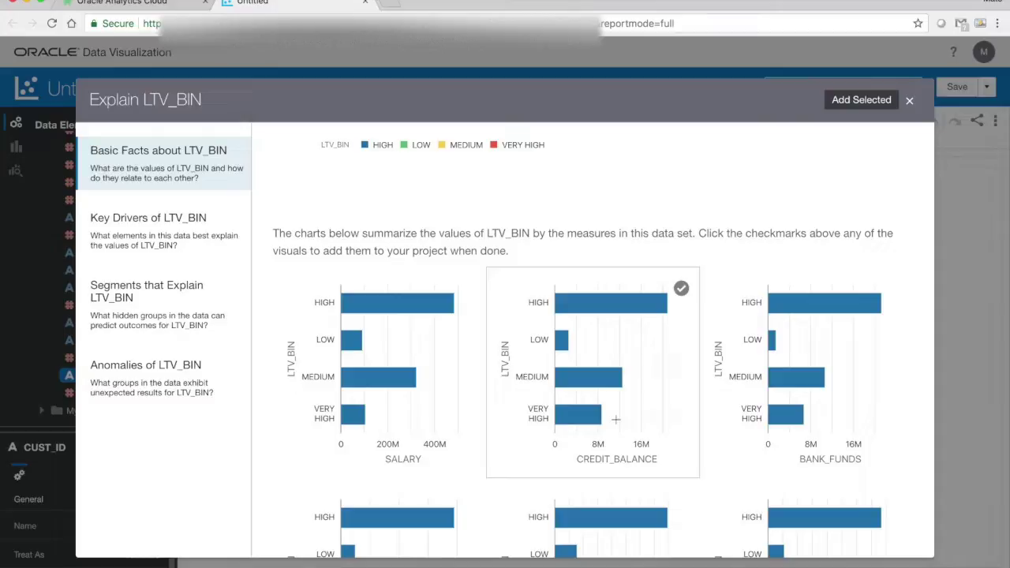
left_click(149, 226)
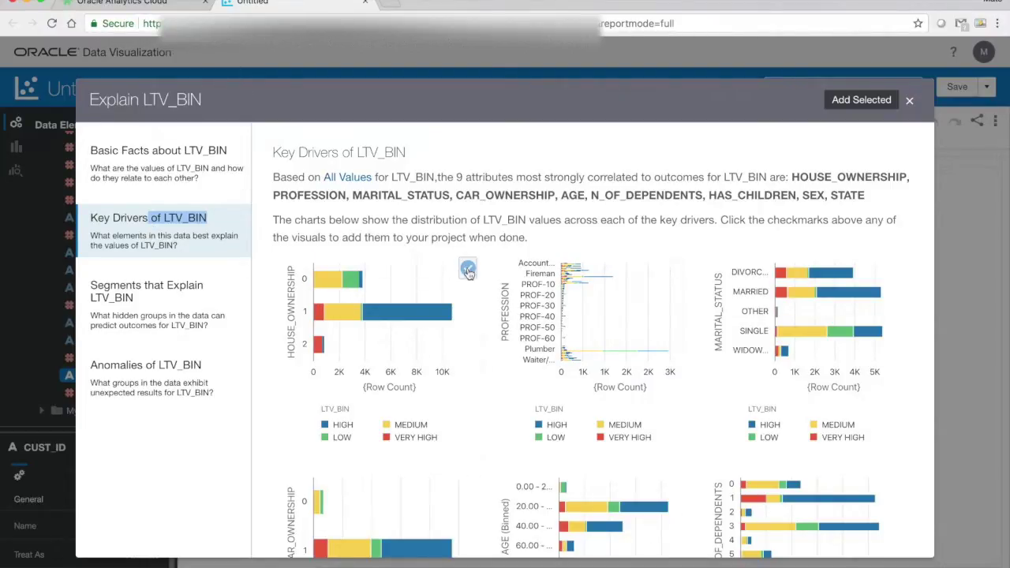
Mark the HOUSE_OWNERSHIP, MARITAL_STATUS, CAR_OWNERSHIP and AGE key-driver charts for adding
left_click(468, 269)
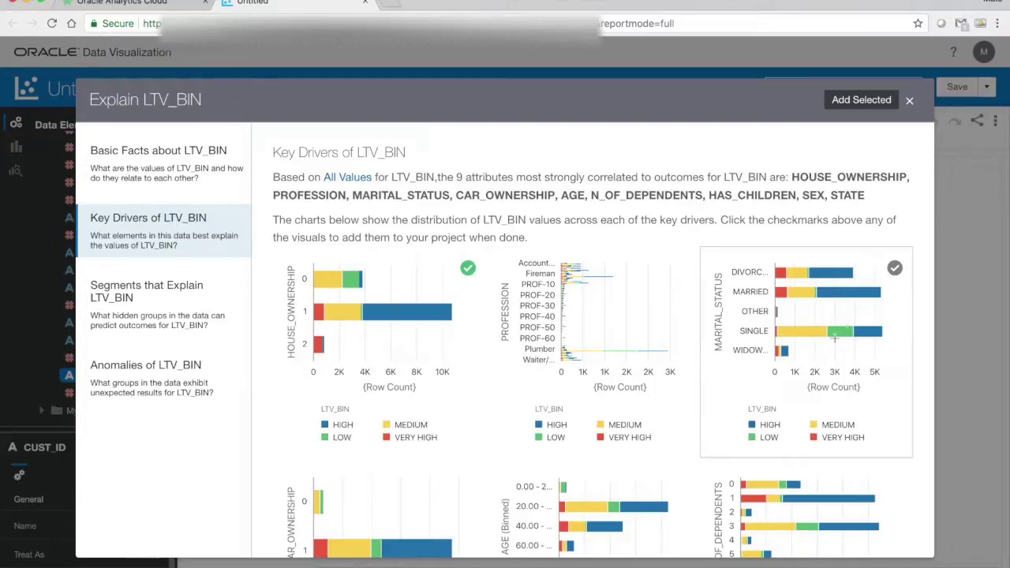
left_click(892, 270)
scroll(861, 381, "down", 3)
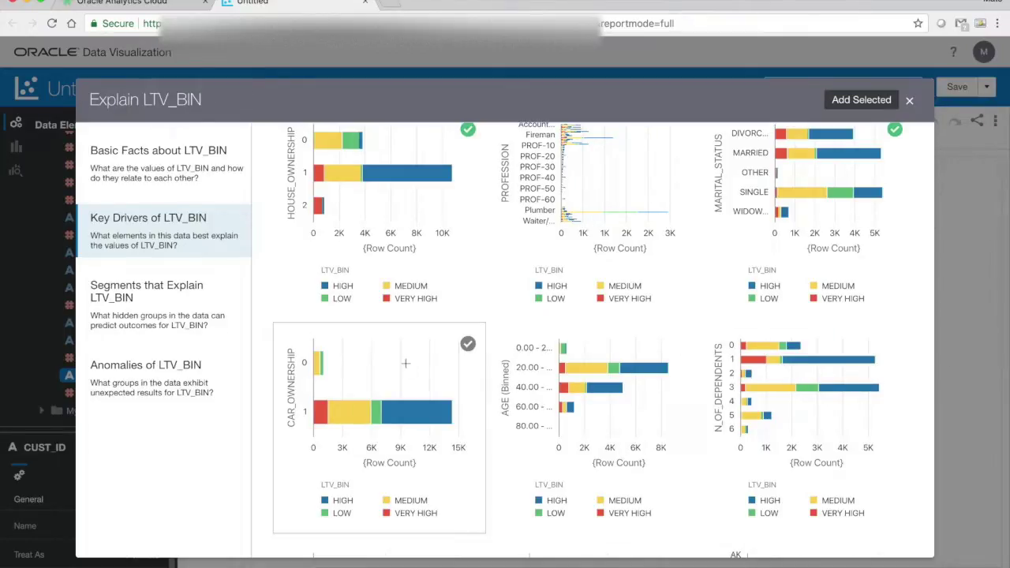
left_click(467, 350)
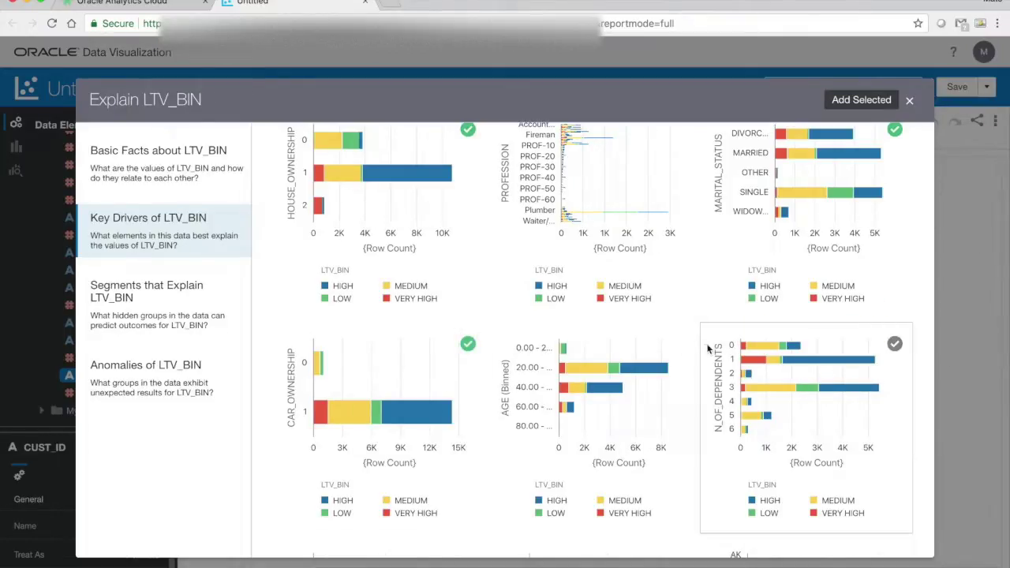
left_click(681, 345)
scroll(699, 360, "up", 3)
scroll(699, 360, "up", 1)
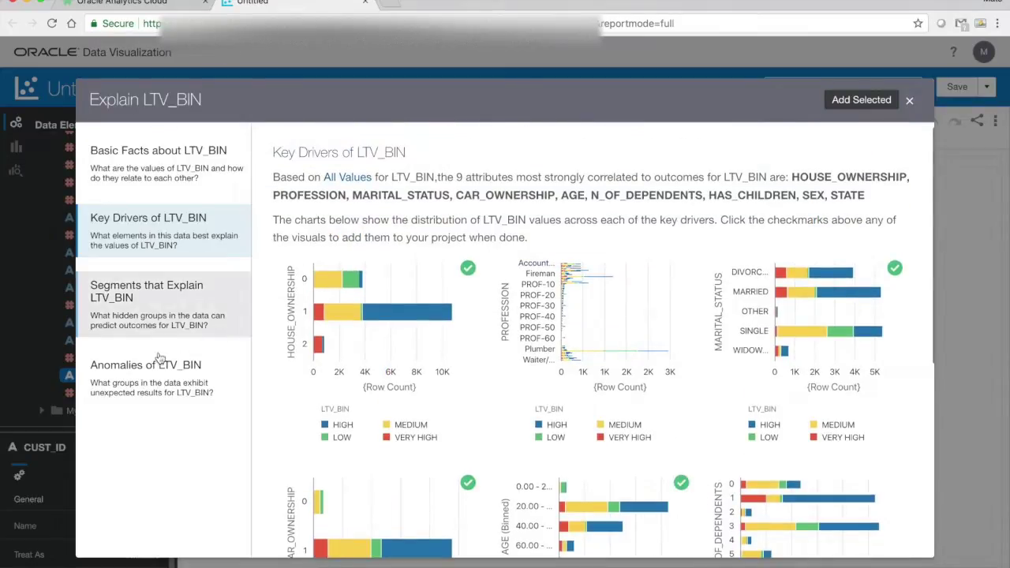
Review the LTV_BIN segments and anomalies, then add the five marked charts to the canvas
left_click(146, 312)
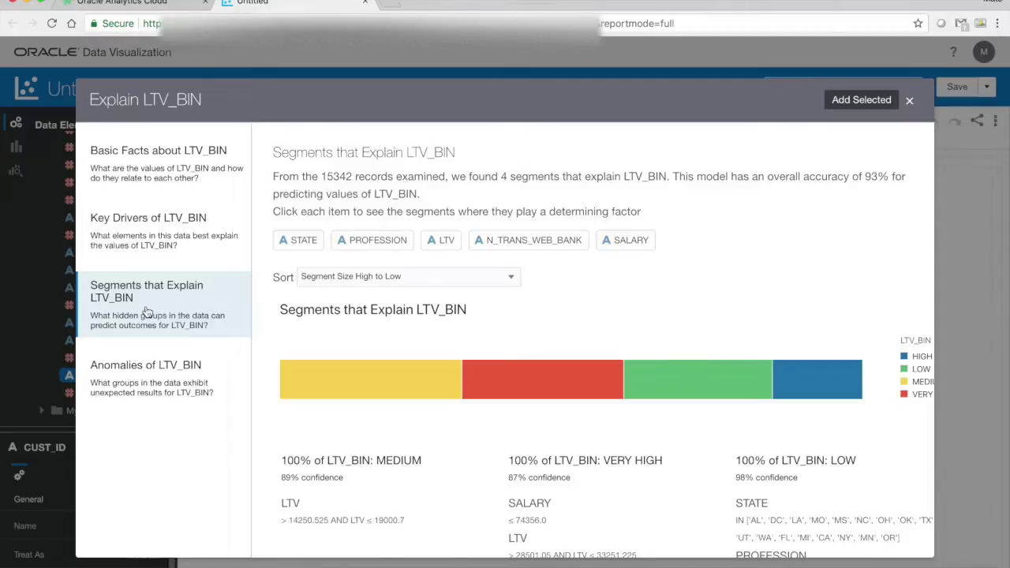
scroll(450, 502, "down", 3)
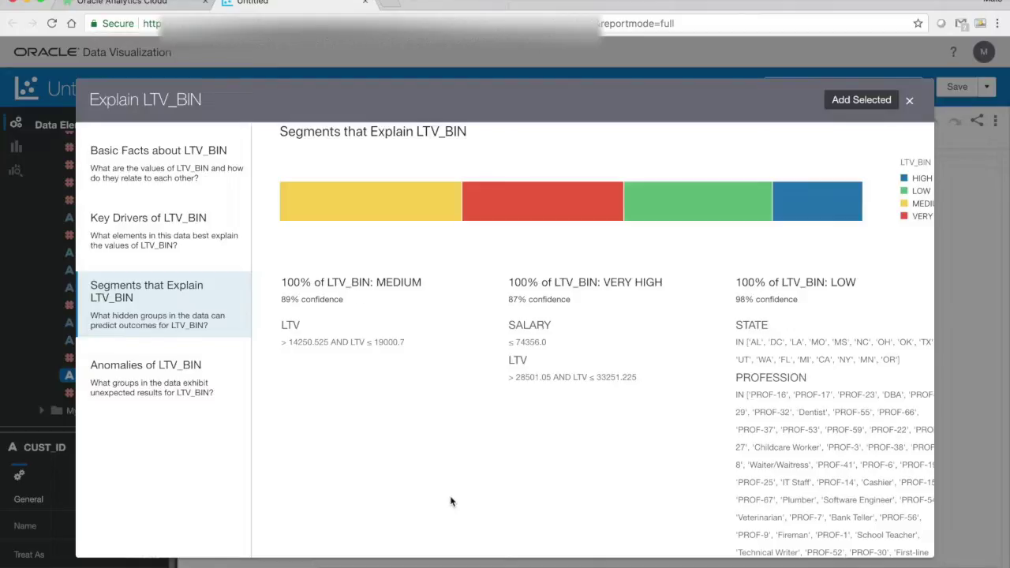
left_click(158, 386)
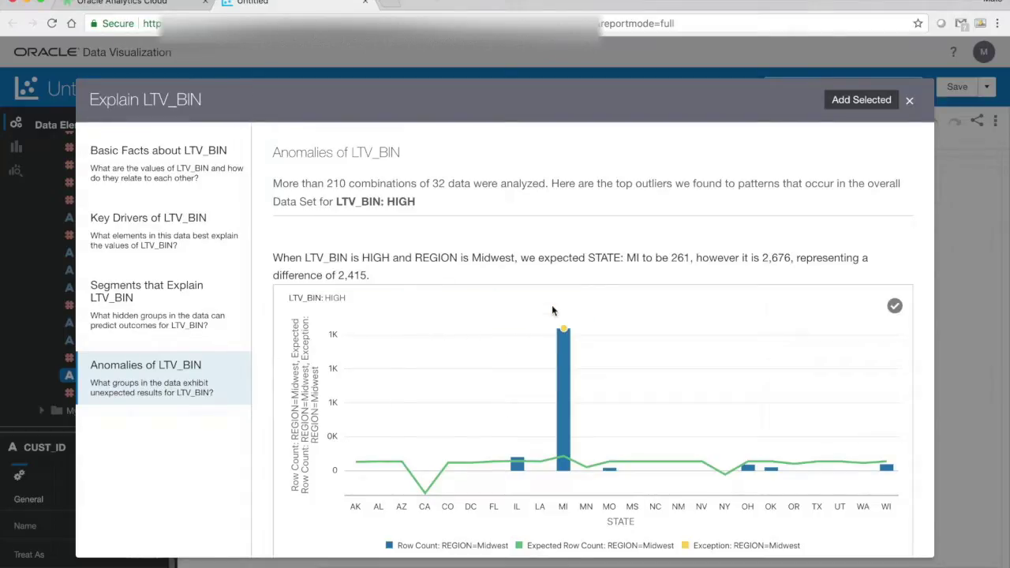
left_click(860, 110)
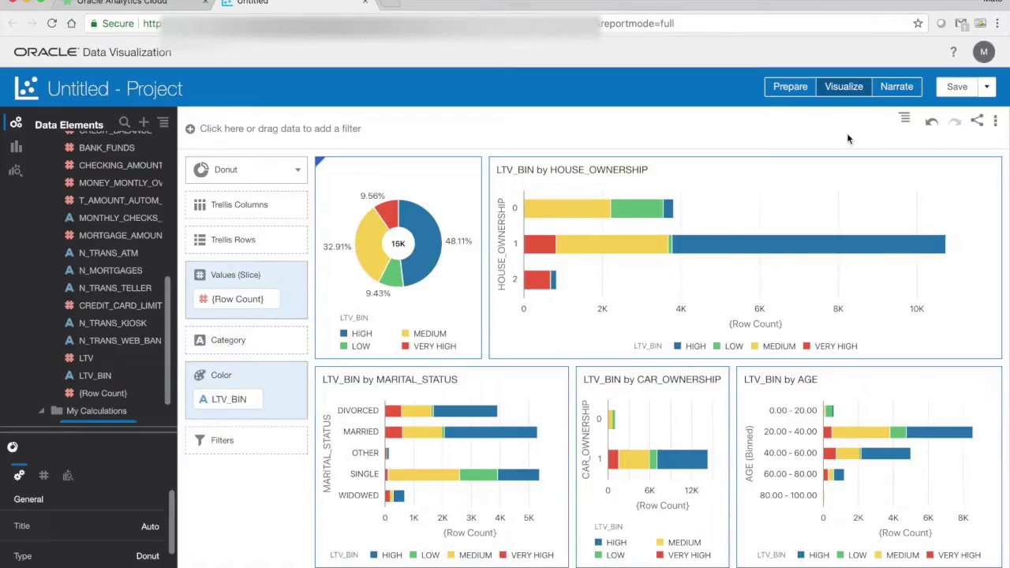
Start a new data flow with Customer Insurance LTV - Local as its input data set
left_click(152, 3)
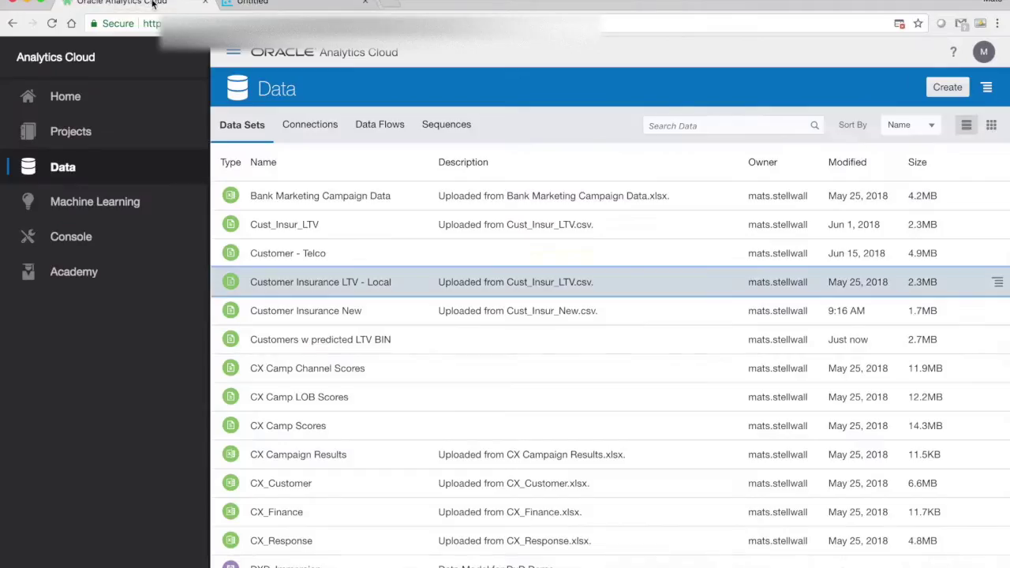
left_click(950, 89)
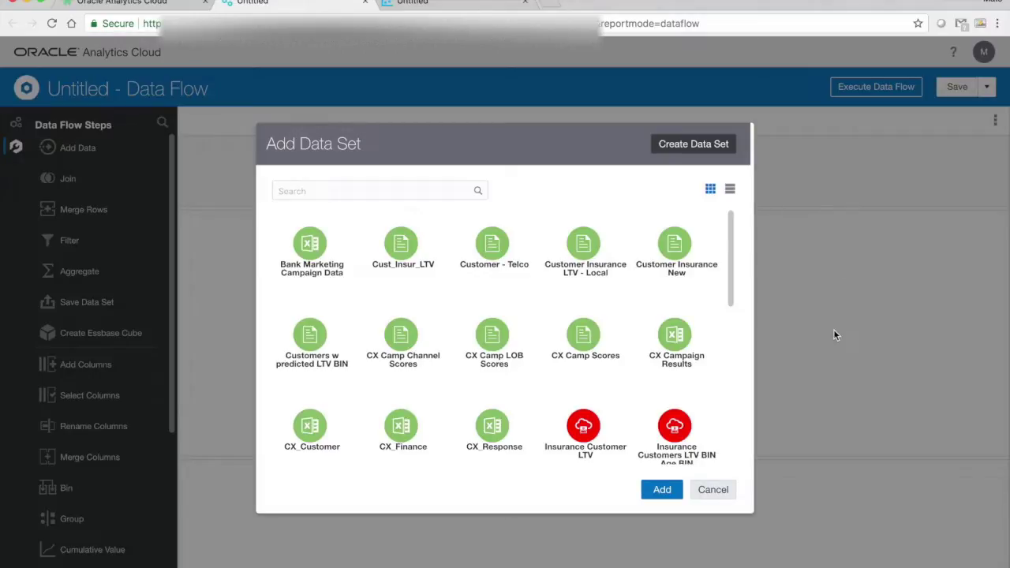
left_click(596, 241)
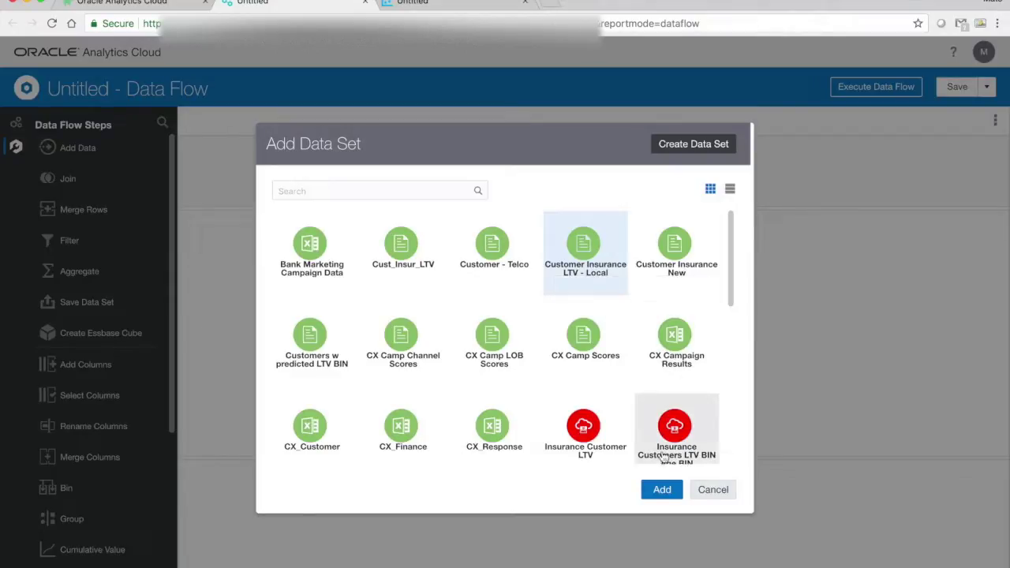
left_click(661, 490)
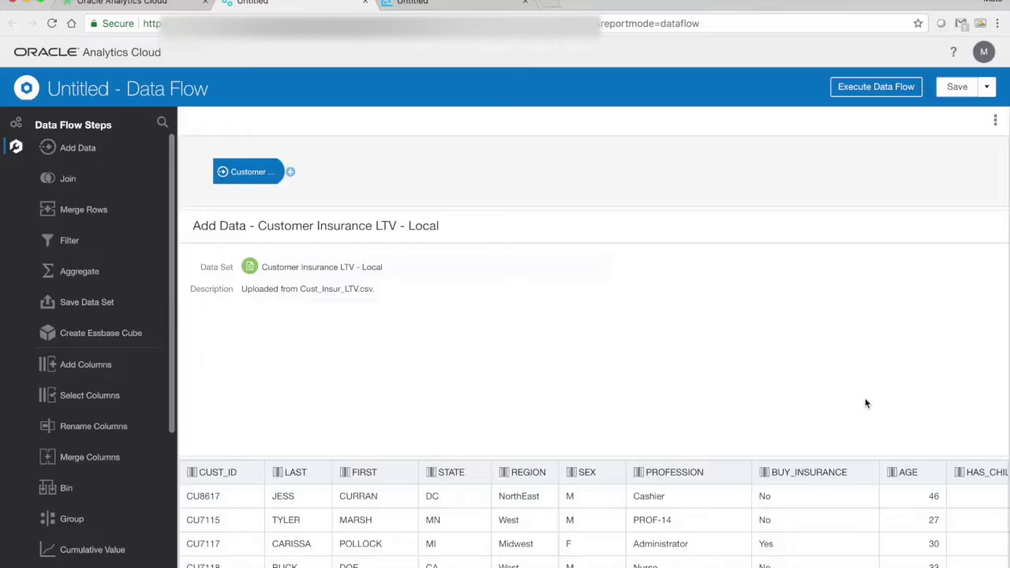
Bring up the step picker after the Customer Insurance LTV - Local input node
left_click(290, 173)
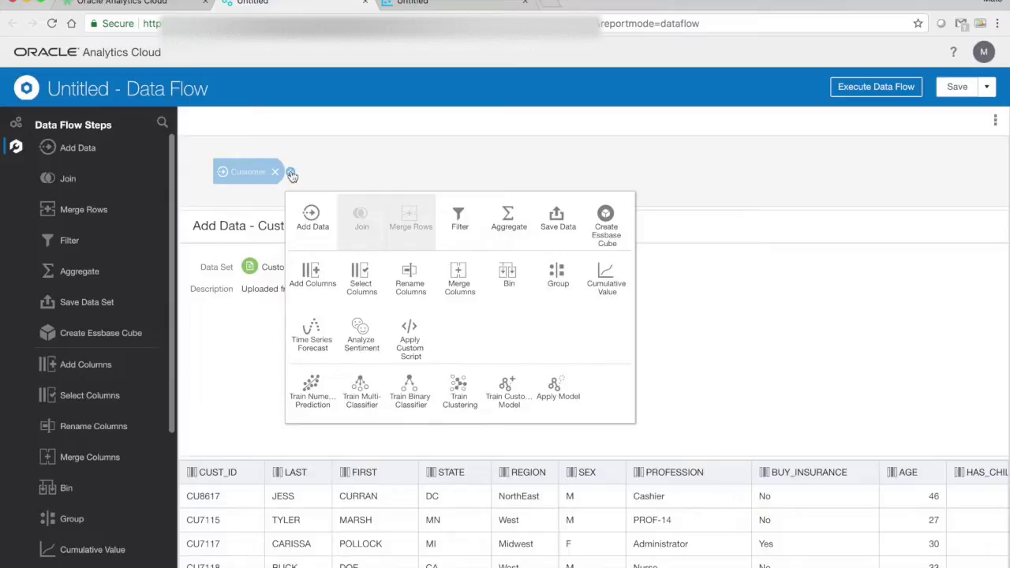
Add a Select Columns step and remove CUST_ID, LAST and FIRST from it
left_click(362, 281)
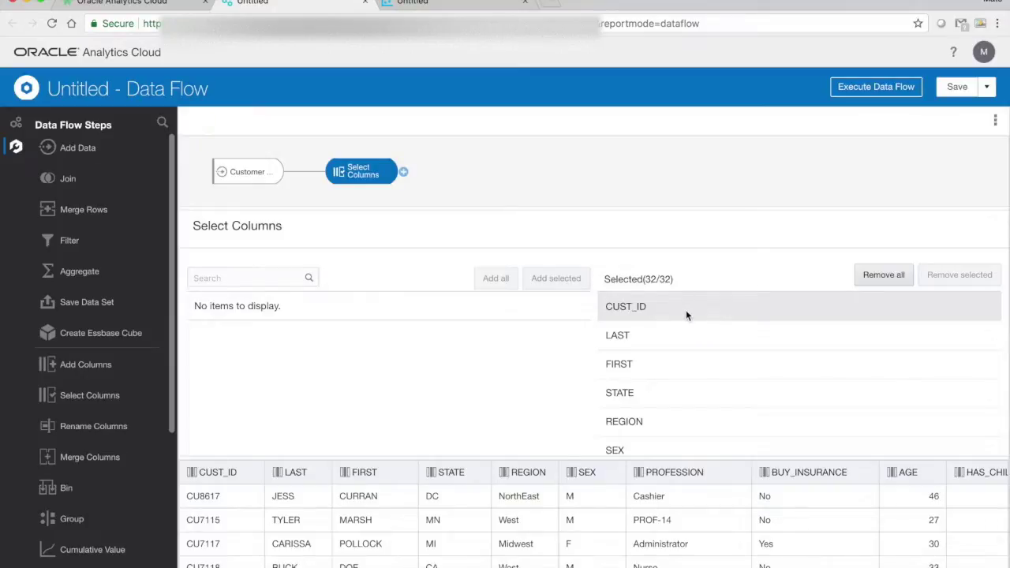
double_click(686, 310)
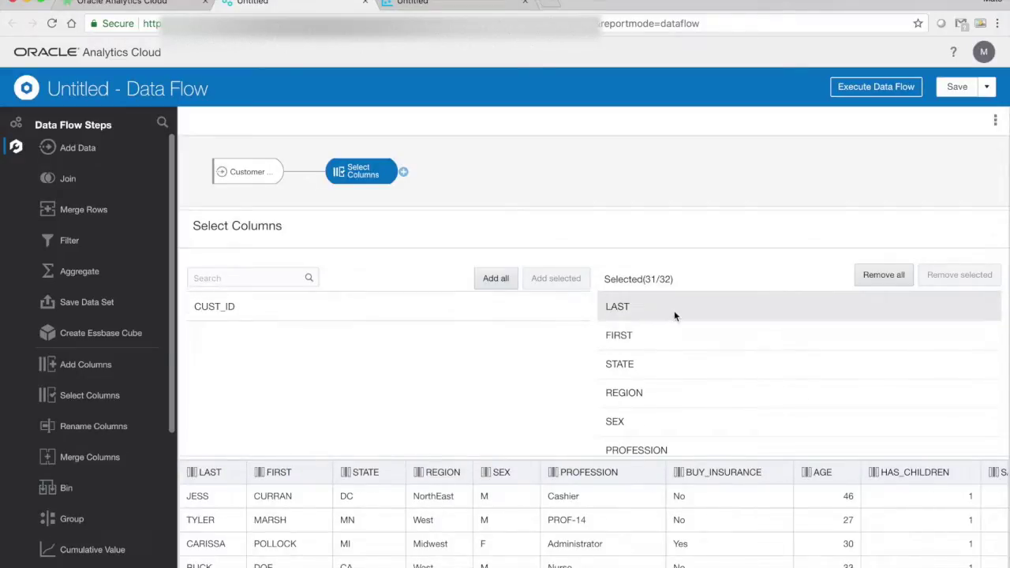
double_click(694, 312)
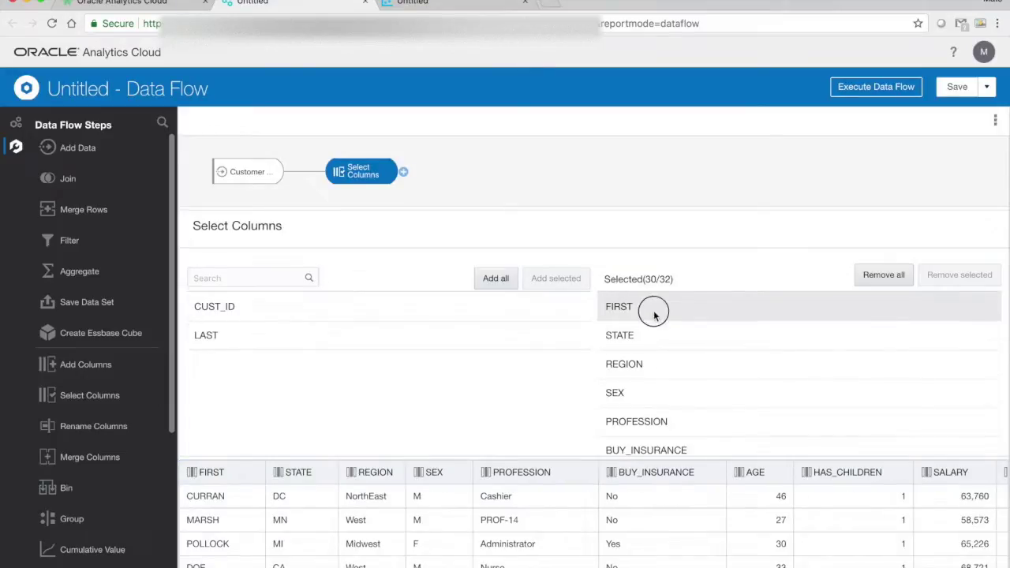
double_click(641, 310)
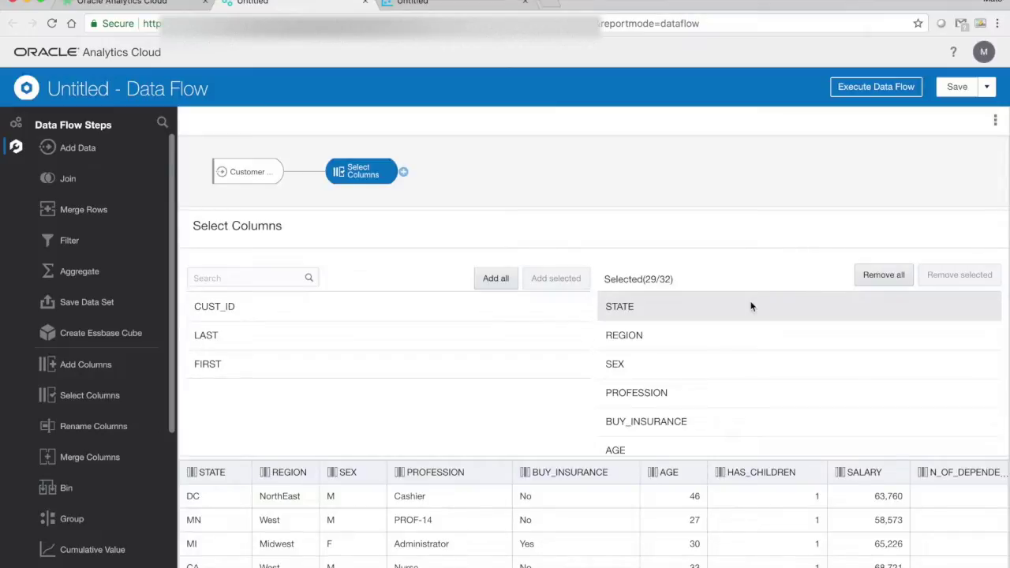
Remove REGION, BUY_INSURANCE, LTV and Row Count, leaving 25 of 32 columns selected
double_click(727, 338)
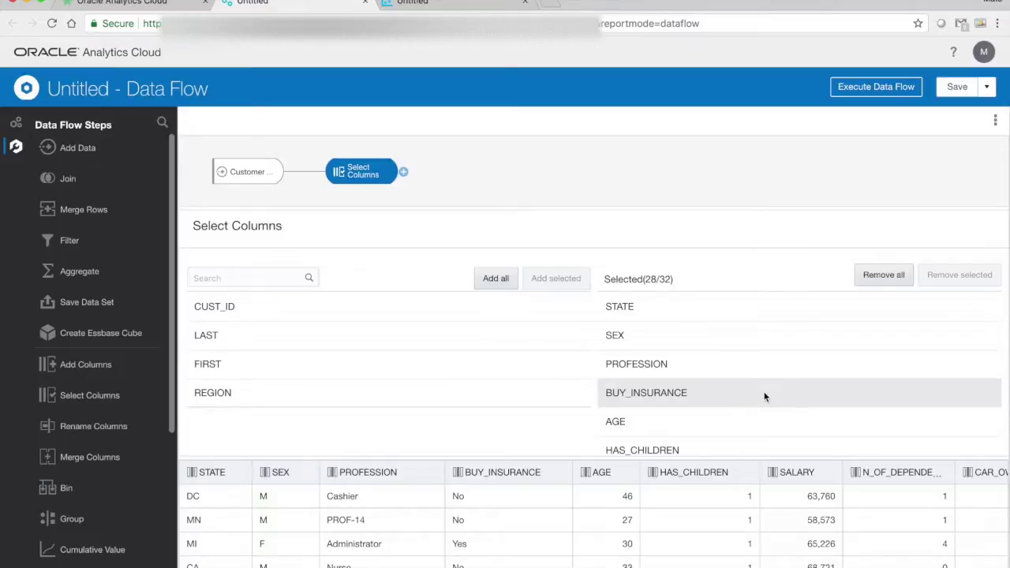
double_click(764, 394)
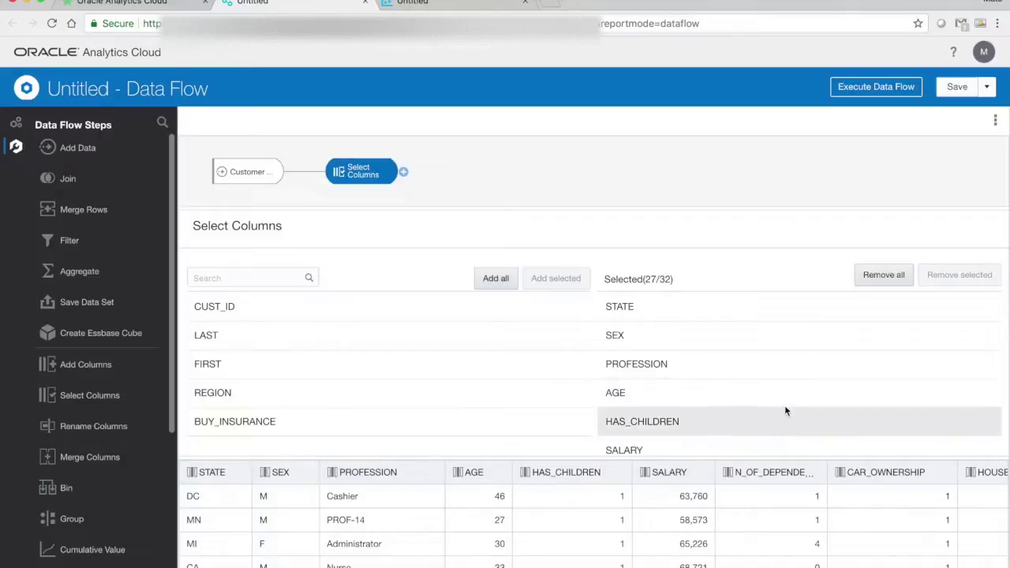
scroll(784, 405, "down", 5)
scroll(784, 406, "down", 10)
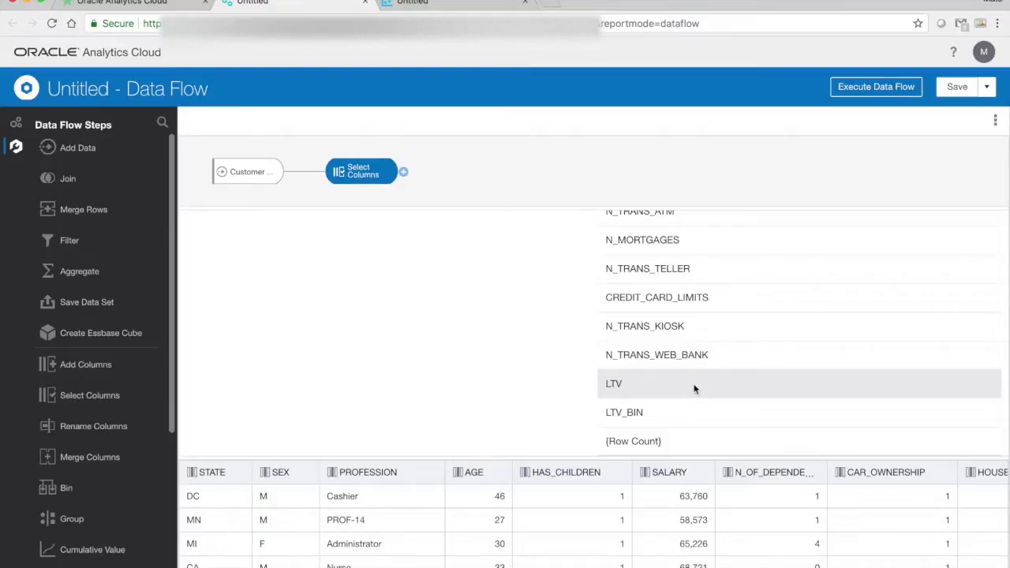
double_click(695, 386)
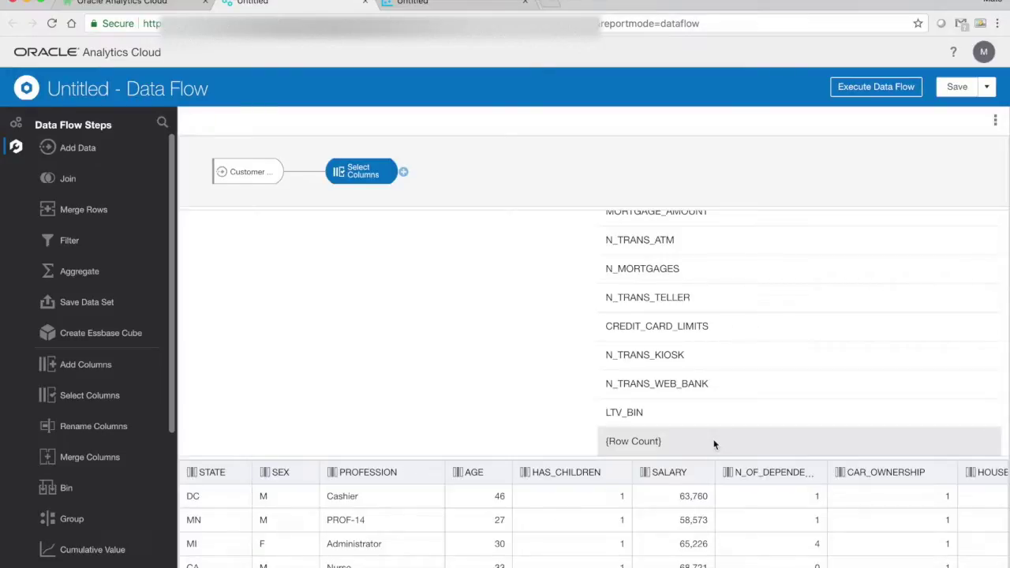
left_click(706, 445)
double_click(720, 443)
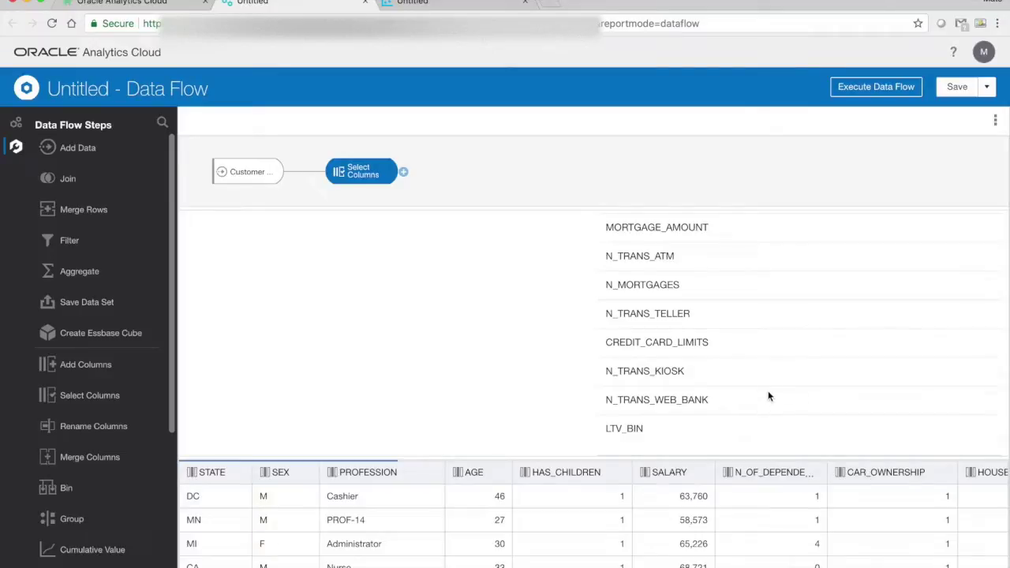
scroll(768, 396, "up", 10)
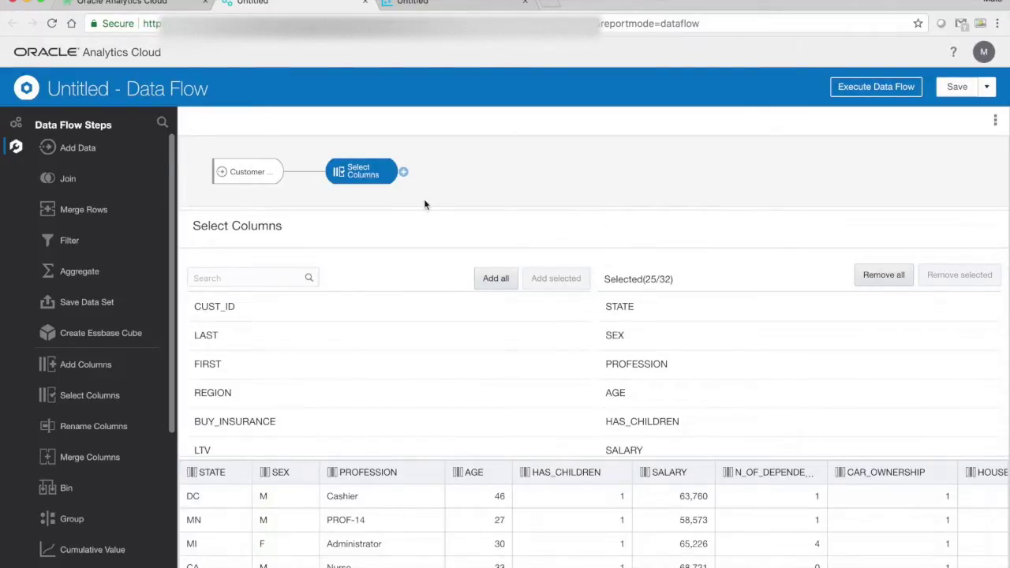
left_click(403, 172)
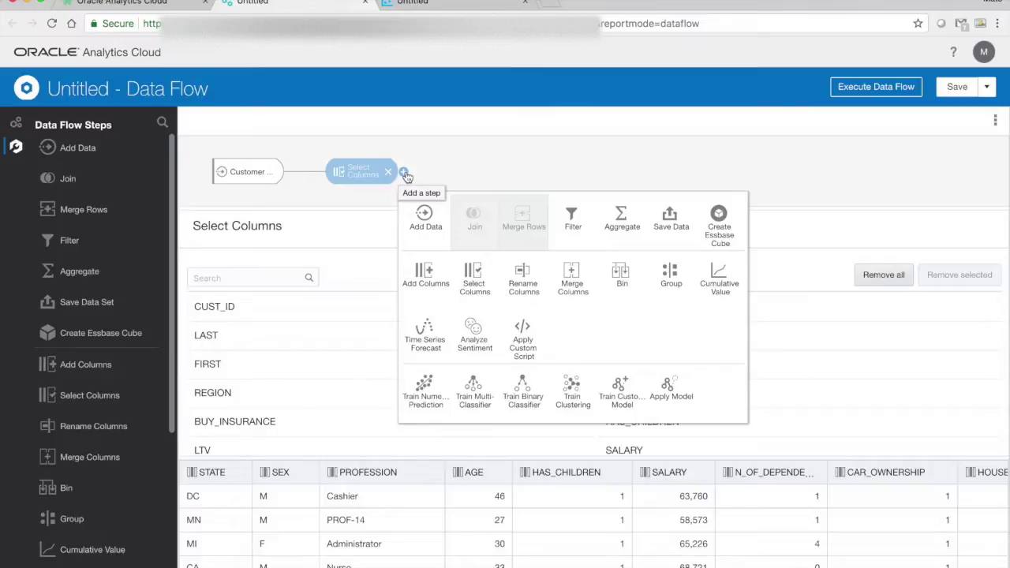
Add a Train Multi-Classifier step using the Neural Network for Classification script
left_click(483, 398)
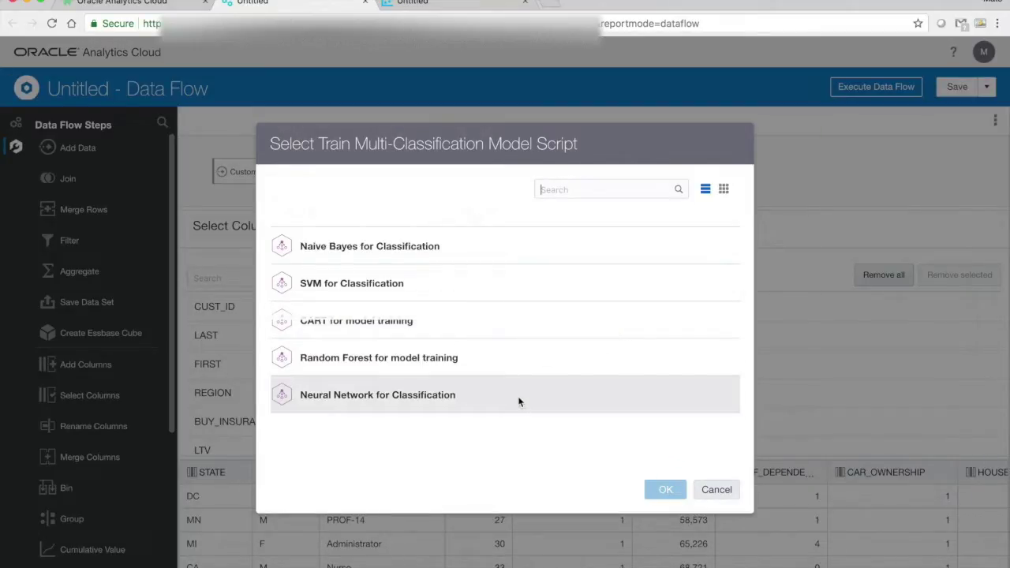
left_click(549, 395)
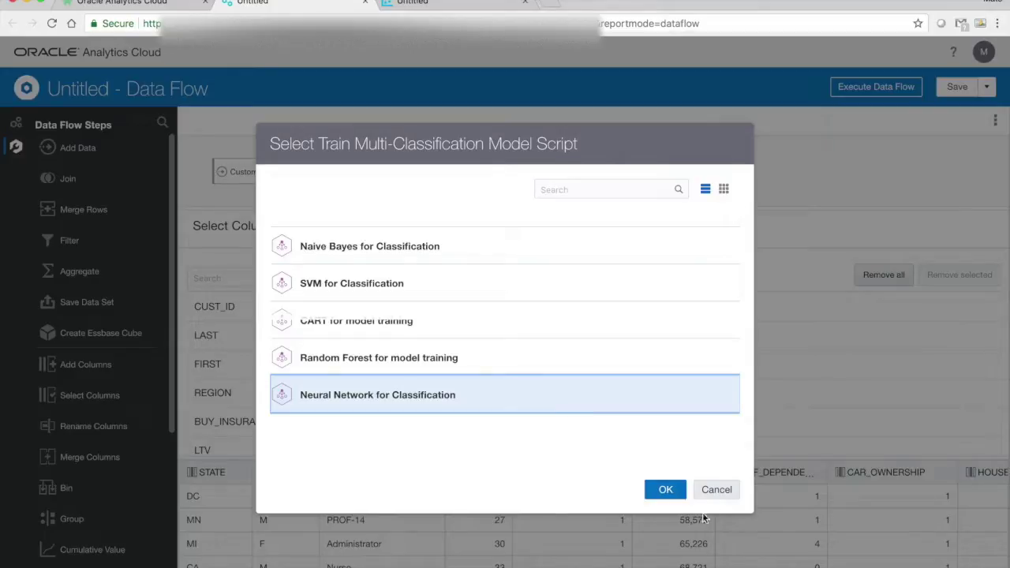
left_click(667, 489)
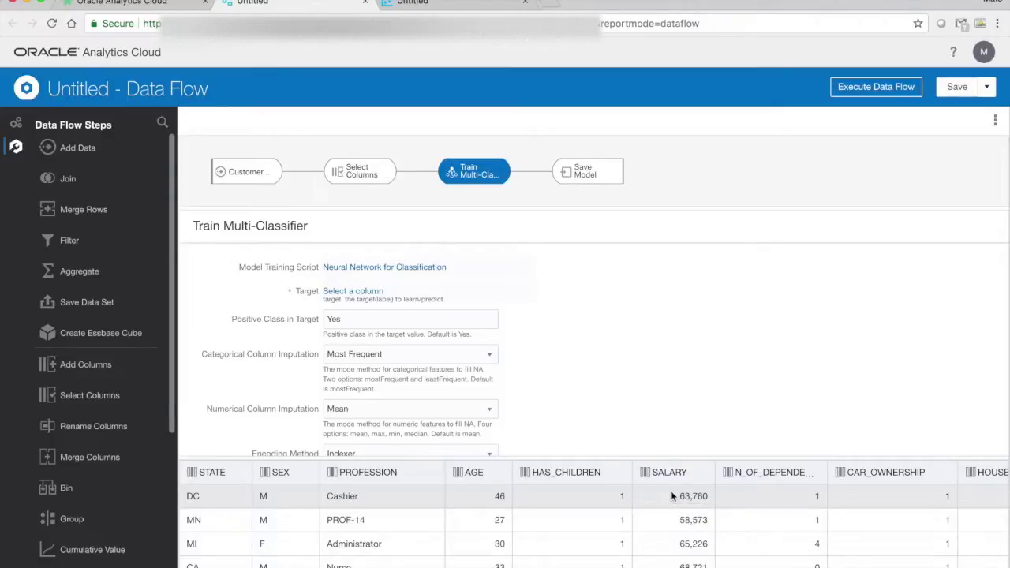
Set LTV_BIN as the classifier's target column
left_click(373, 298)
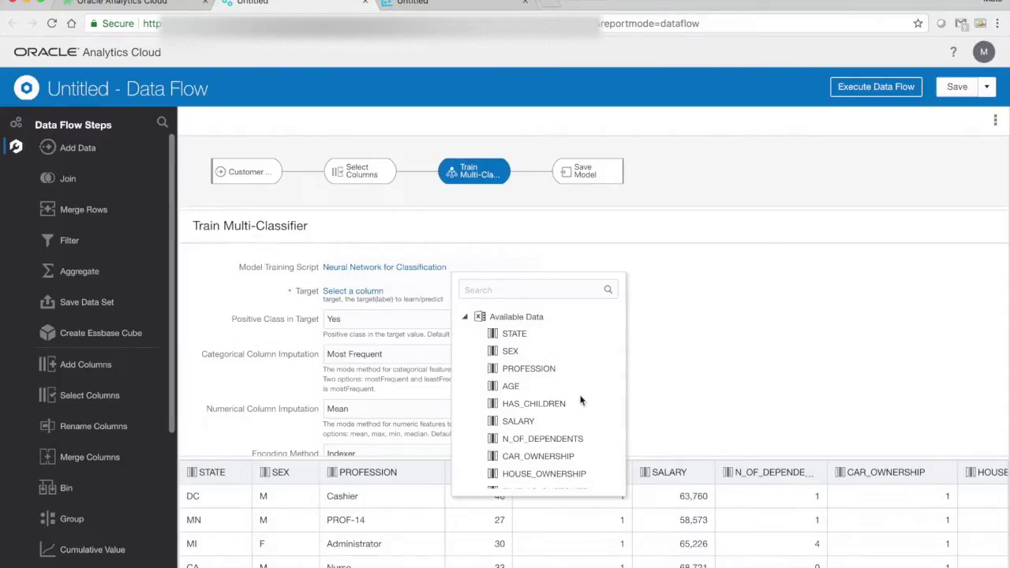
scroll(584, 401, "down", 5)
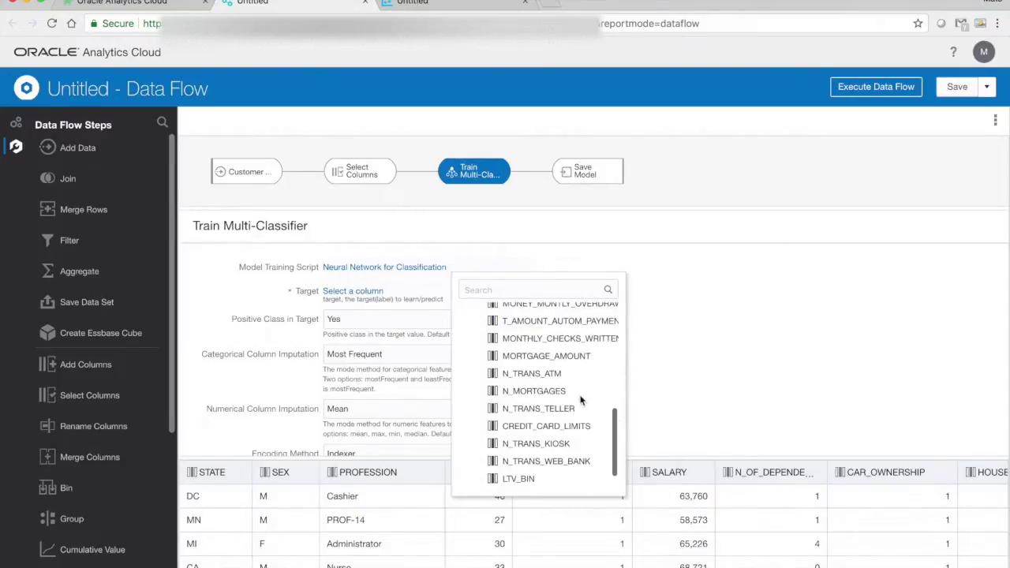
left_click(525, 478)
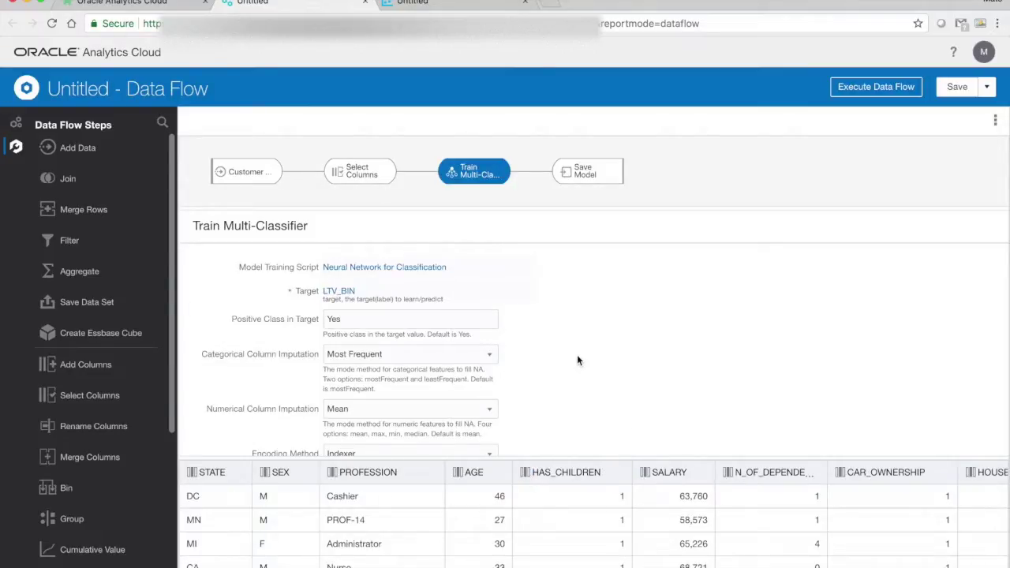
scroll(577, 363, "down", 3)
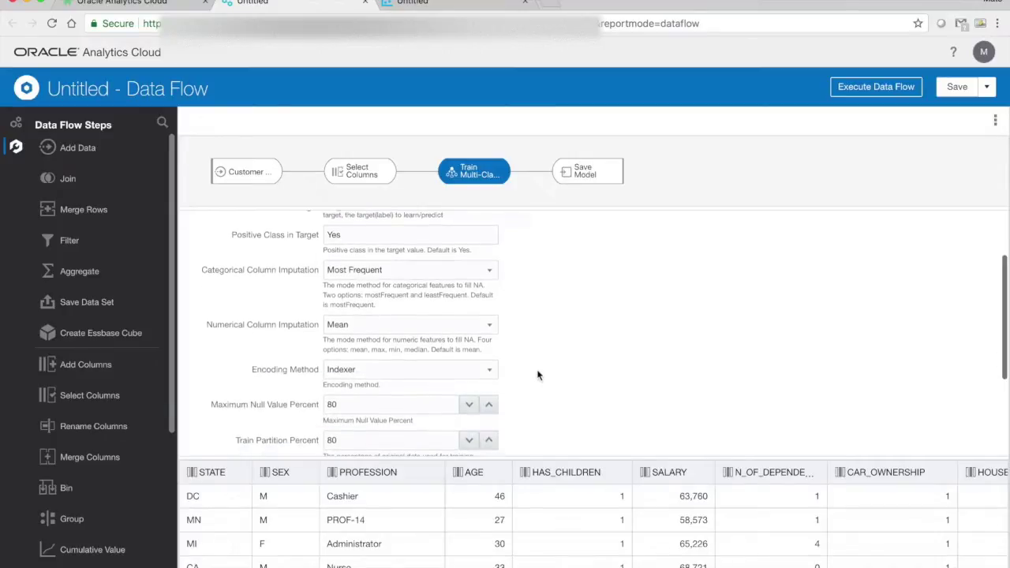
scroll(576, 373, "down", 2)
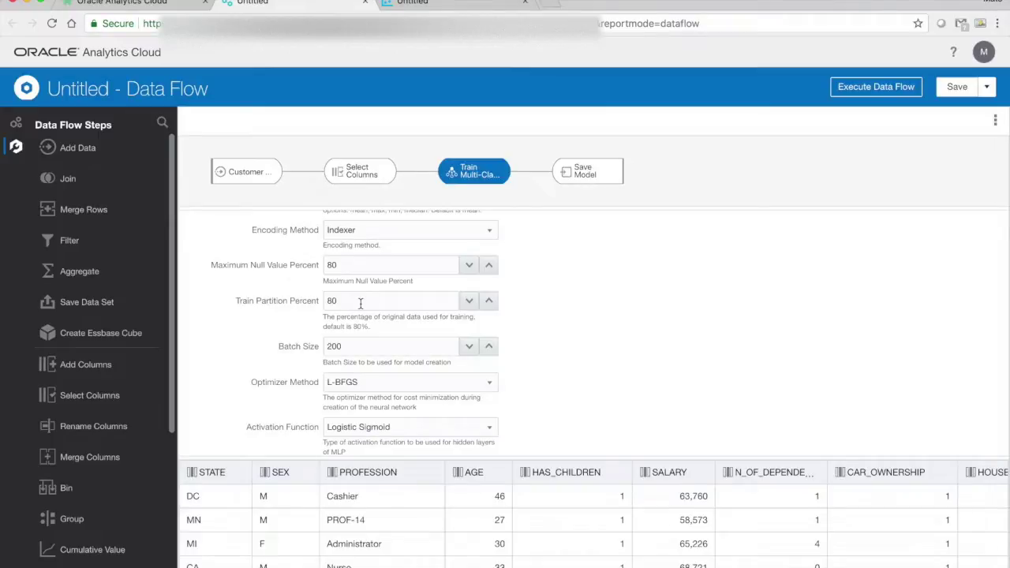
double_click(361, 303)
Set Train Partition Percent to 90, Batch Size to 64 and the optimizer to Adam Optimizer
type("90")
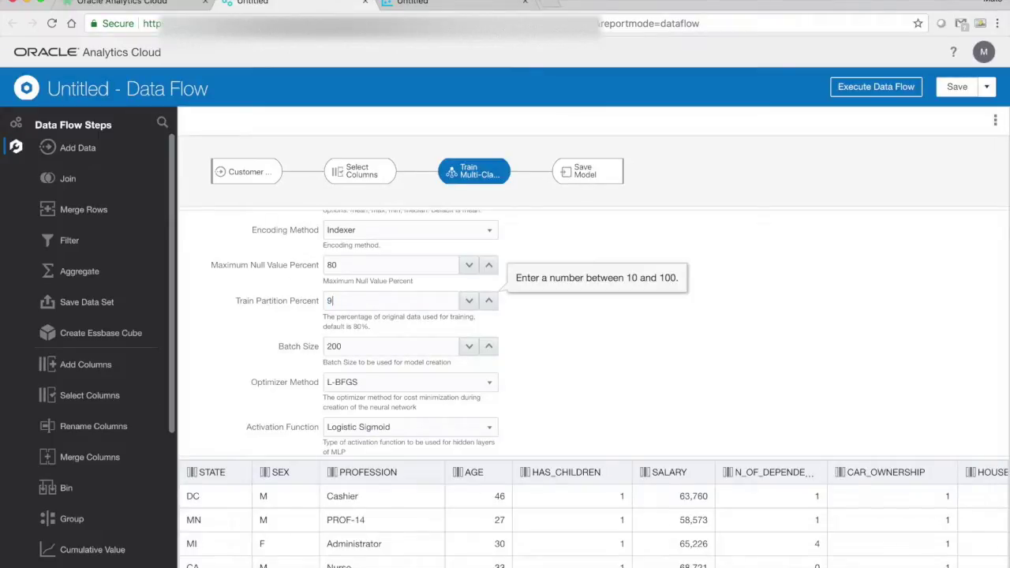
left_click(389, 344)
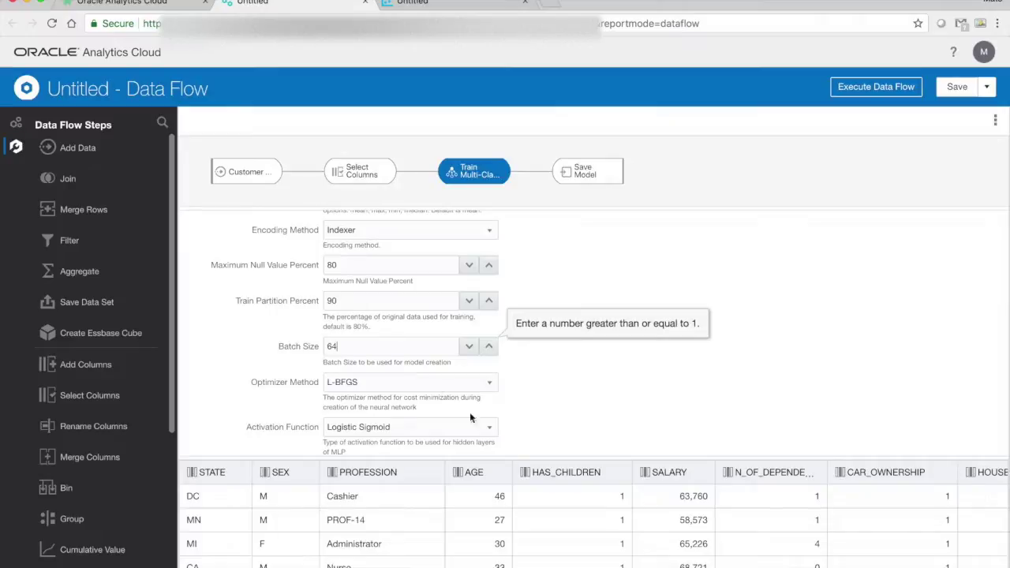
left_click(493, 387)
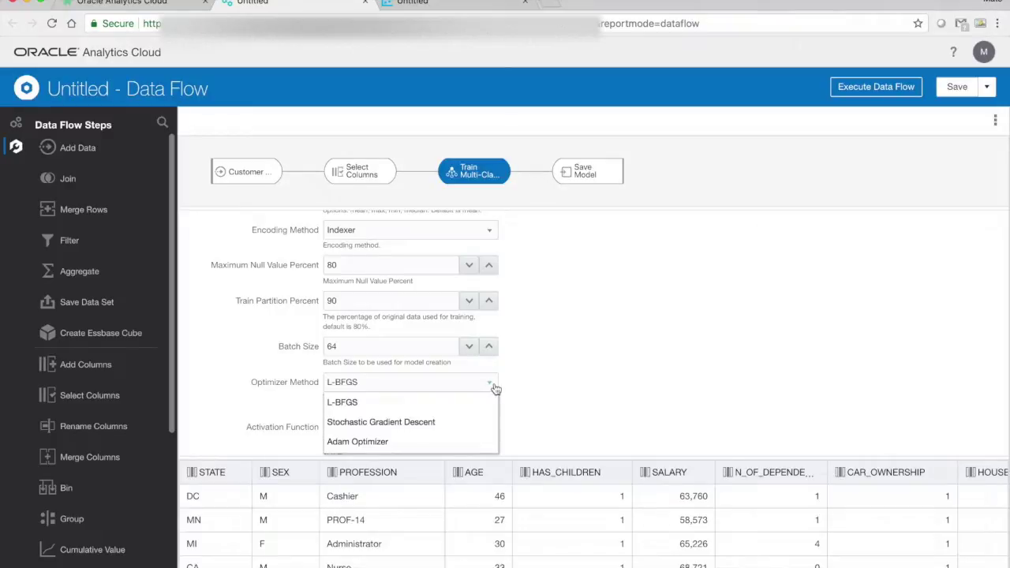
left_click(420, 444)
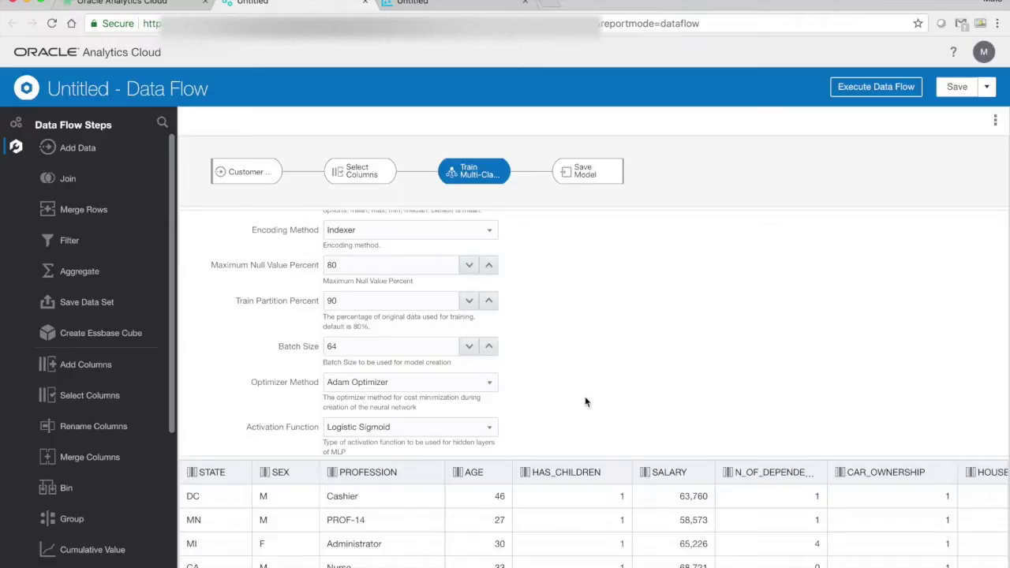
Name the saved model 'Predict LTV BIN - NN', run the data flow, and return to the Data Sets tab
left_click(588, 174)
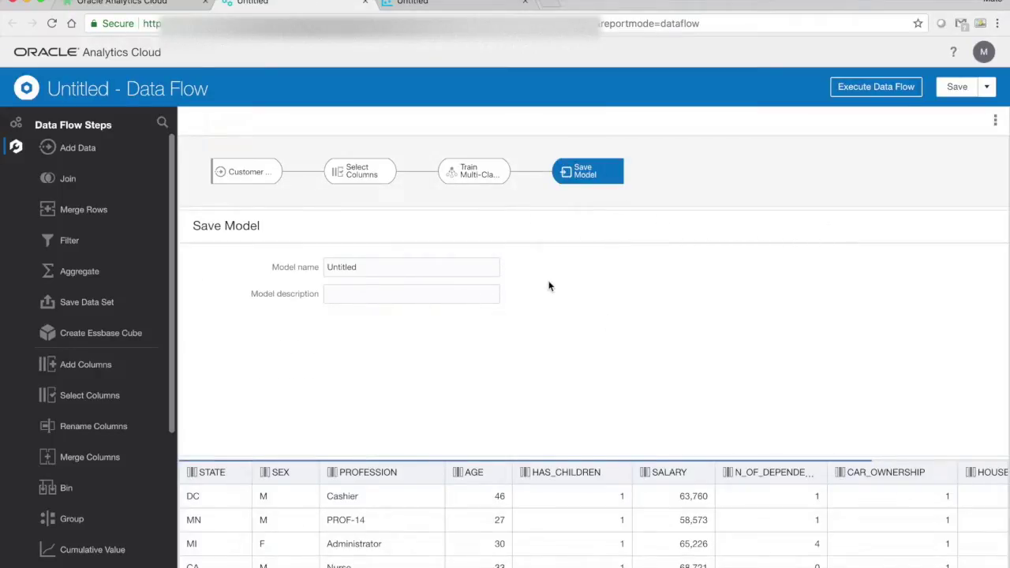
double_click(390, 267)
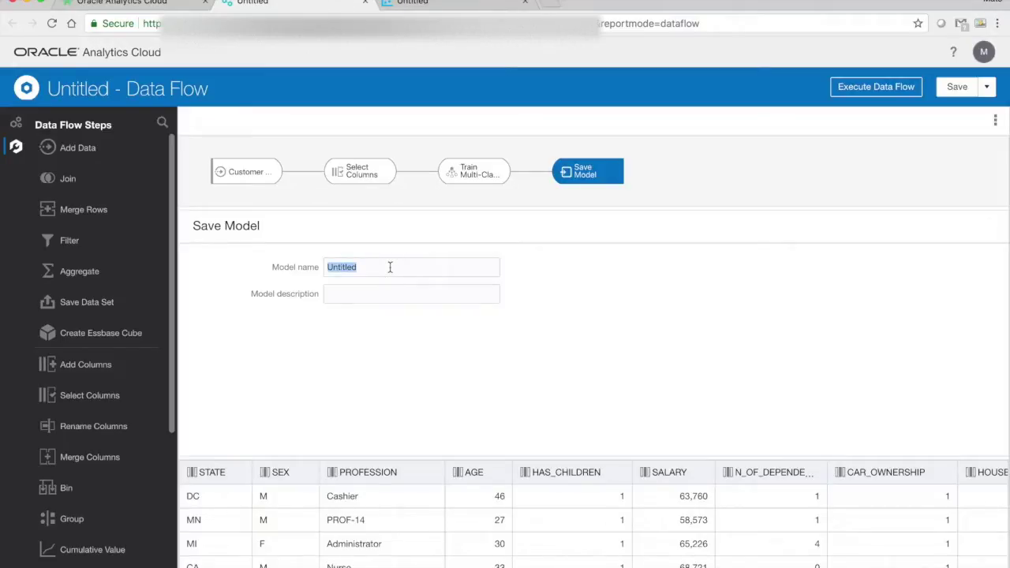
type("Predict LTV BIN - NN")
left_click(877, 91)
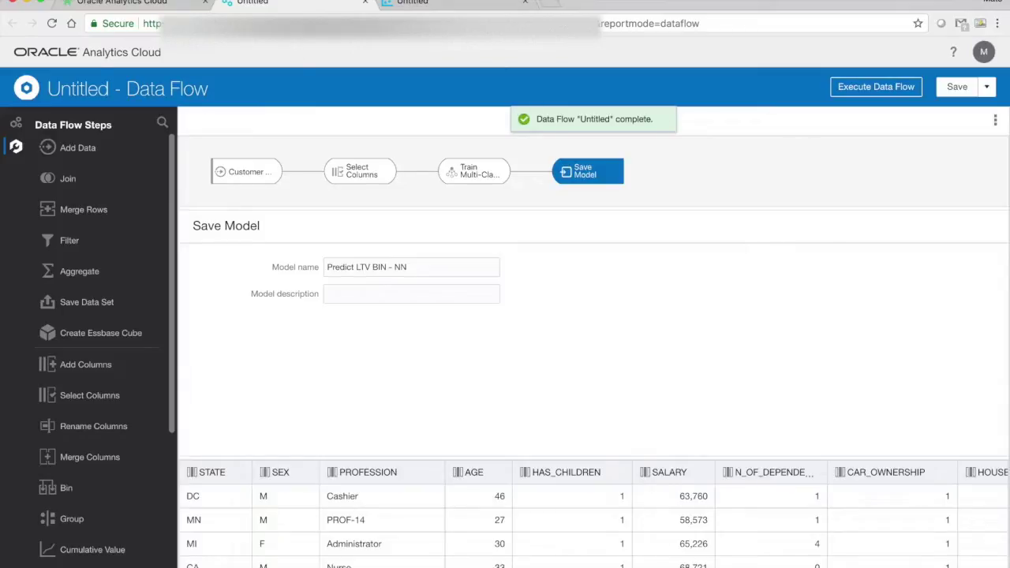
left_click(126, 4)
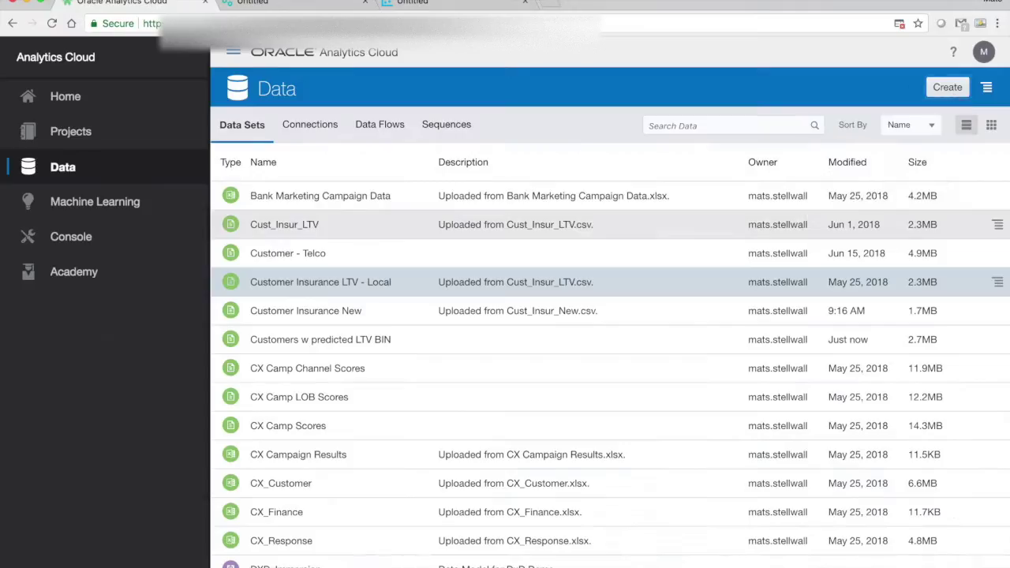
Inspect the Predict LTV Bin - NN model from the Machine Learning models list
left_click(91, 204)
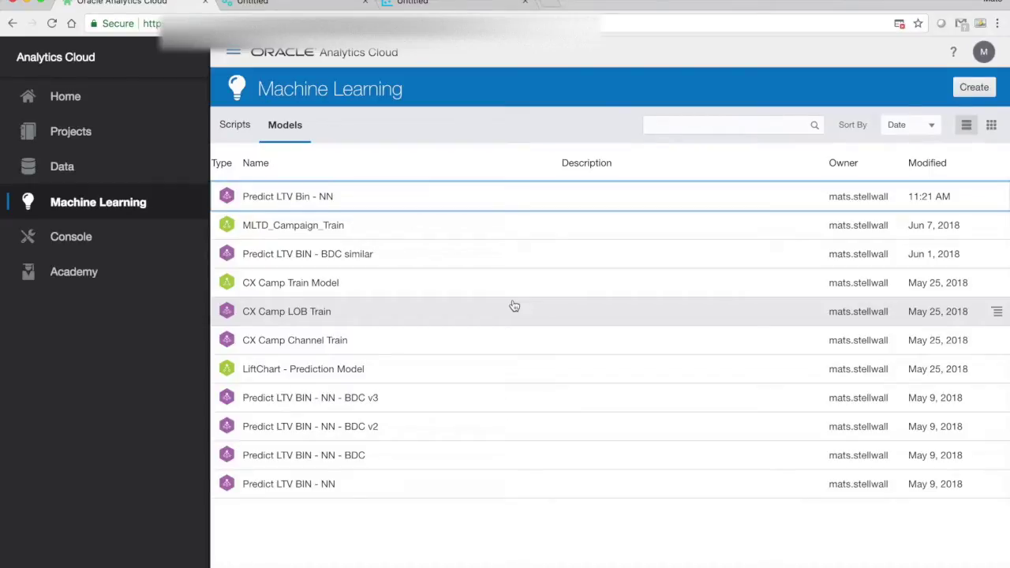
left_click(233, 52)
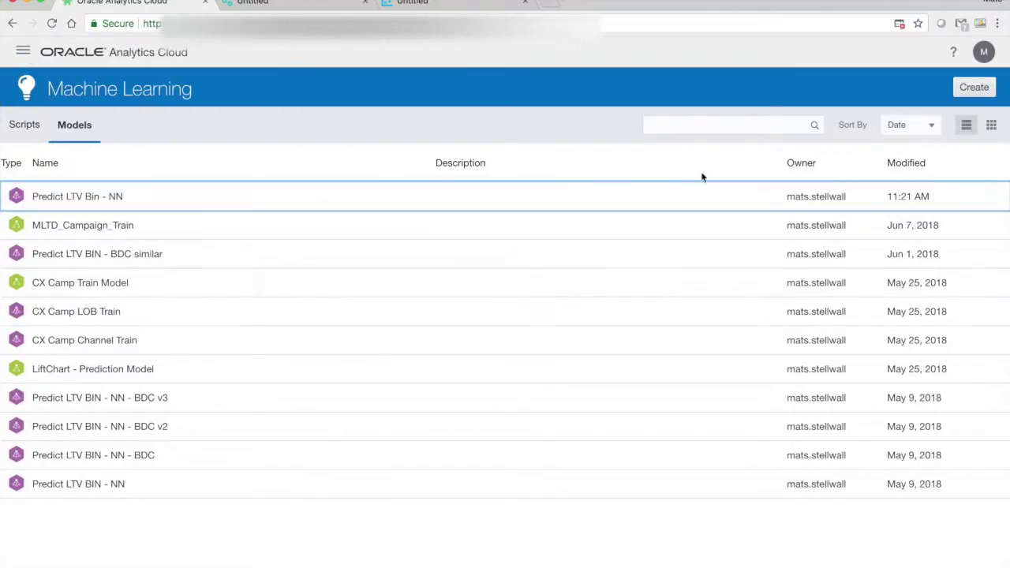
left_click(996, 197)
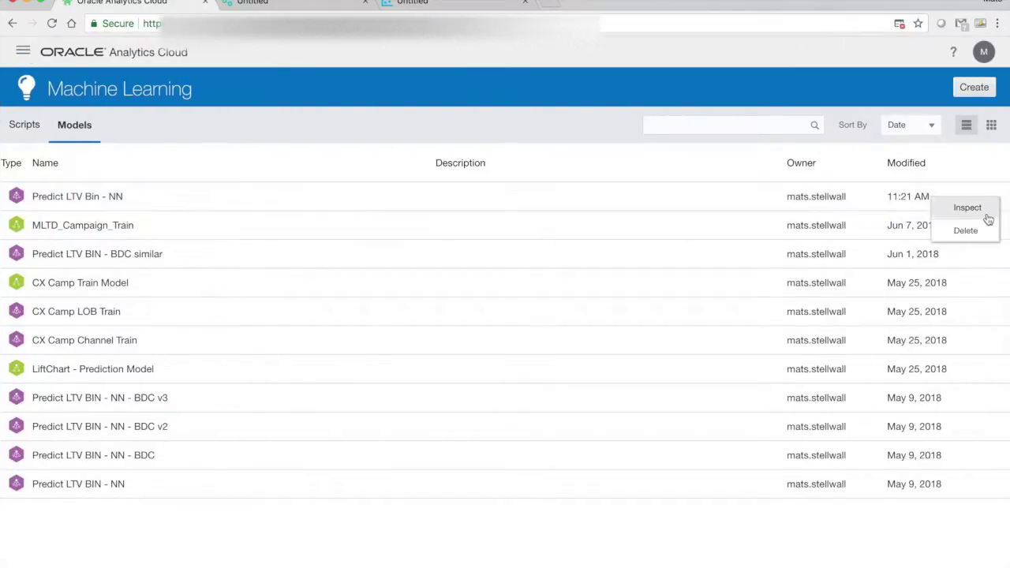
left_click(983, 211)
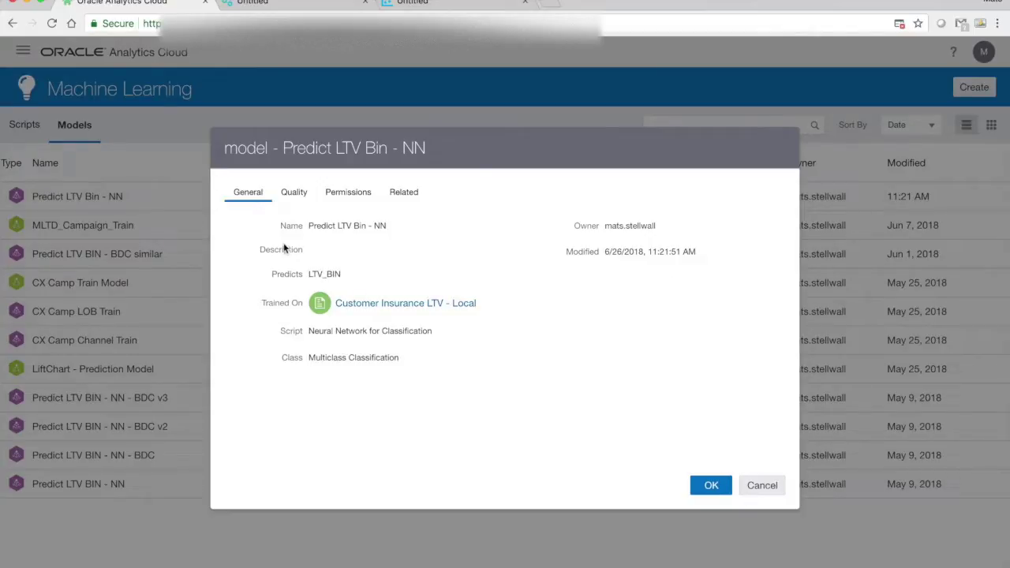
Review the model's Quality tab confusion matrix showing 98% accuracy, then close the dialog
left_click(296, 192)
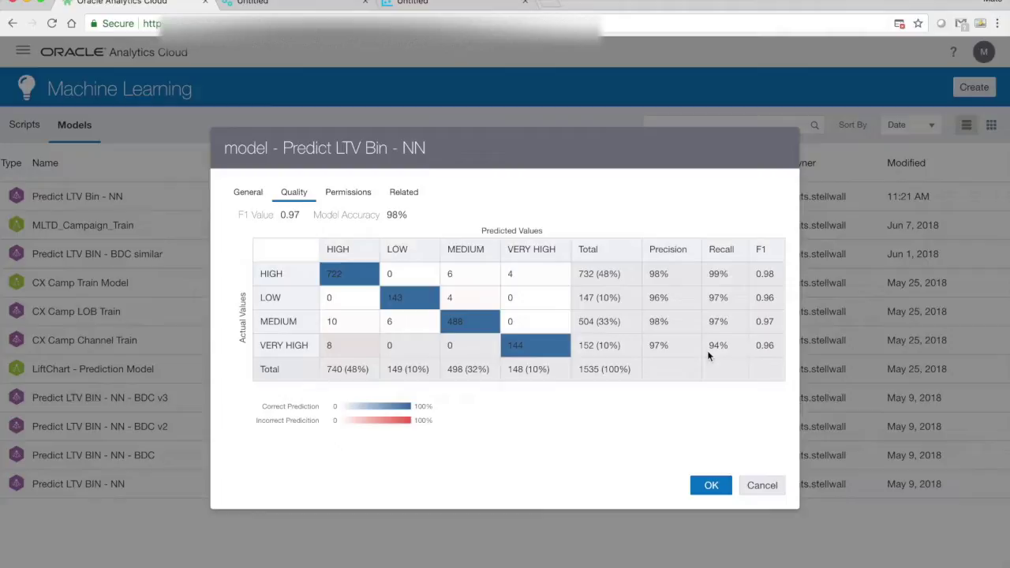
left_click(714, 487)
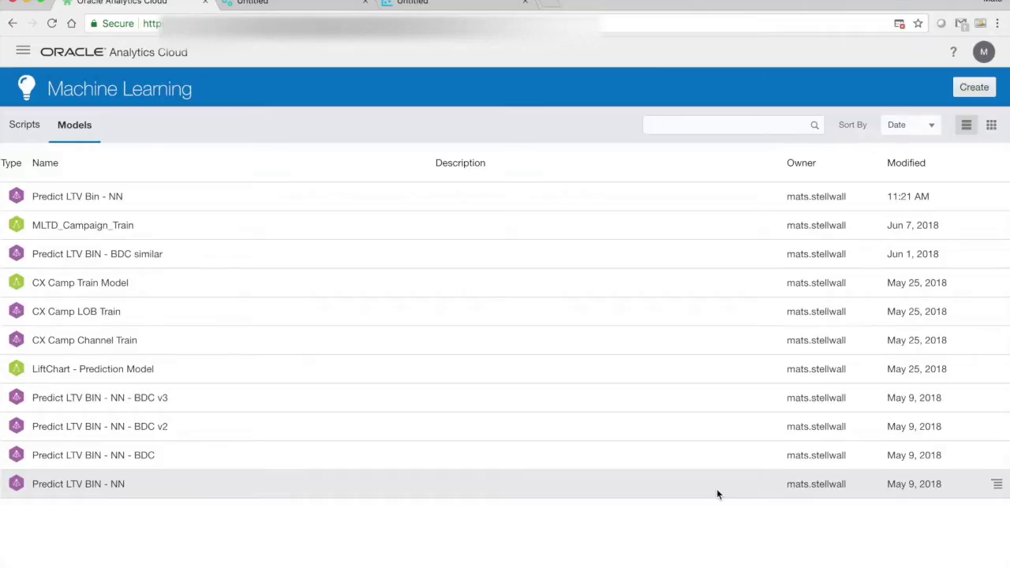
Create a new data flow sourced from Customer Insurance New and scroll through its column preview
left_click(971, 88)
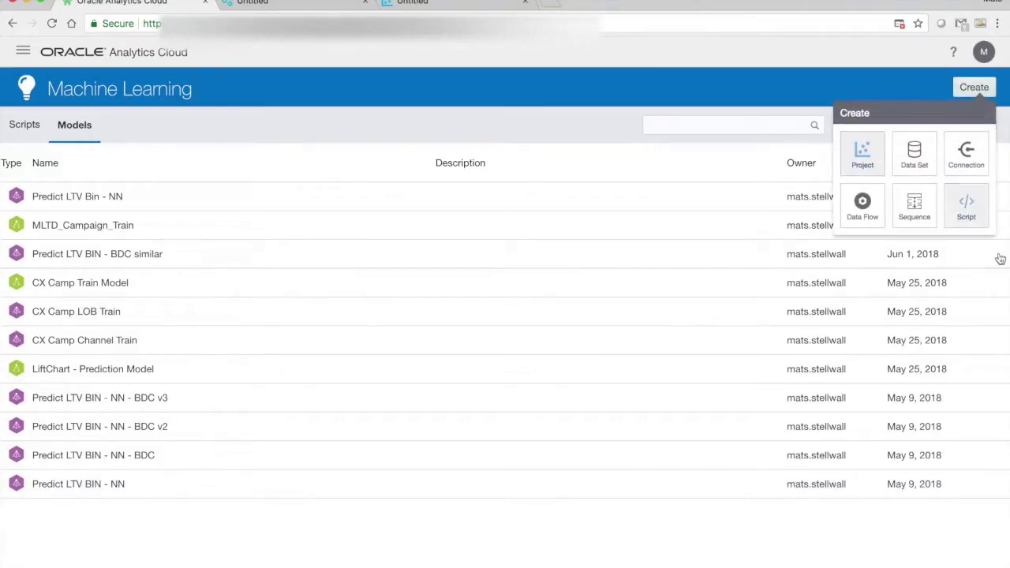
left_click(858, 206)
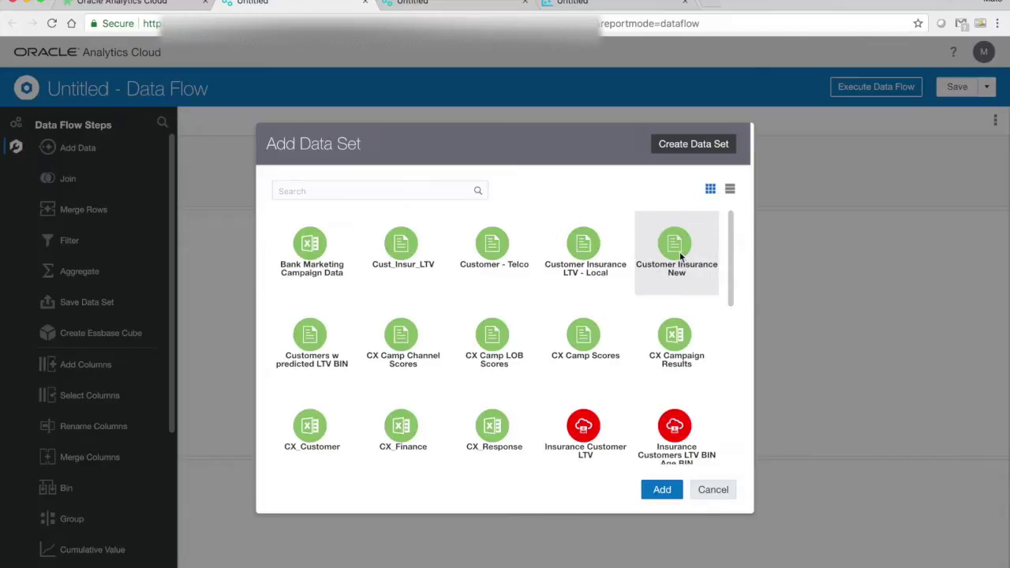
left_click(667, 272)
left_click(661, 491)
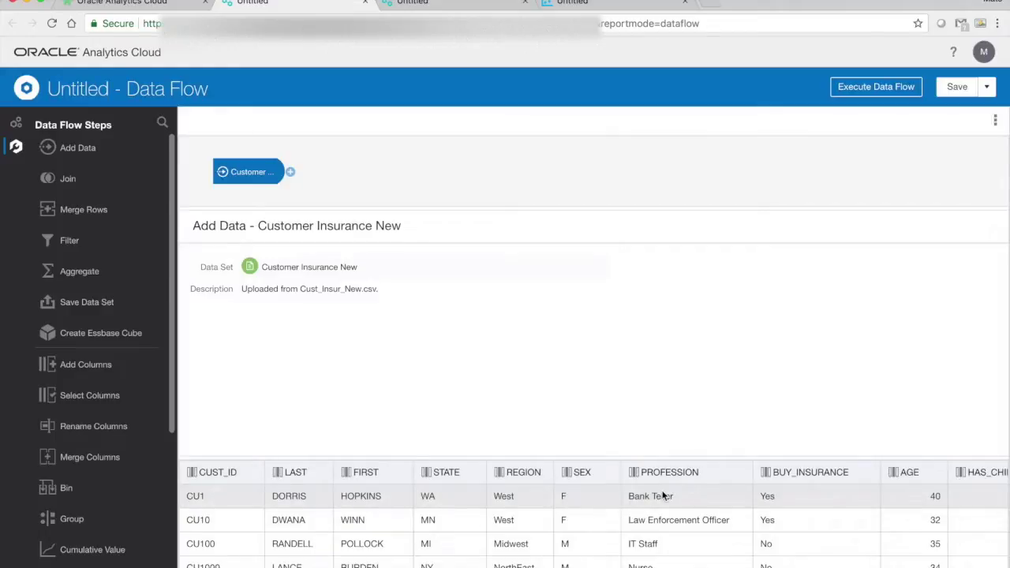
scroll(856, 519, "right", 5)
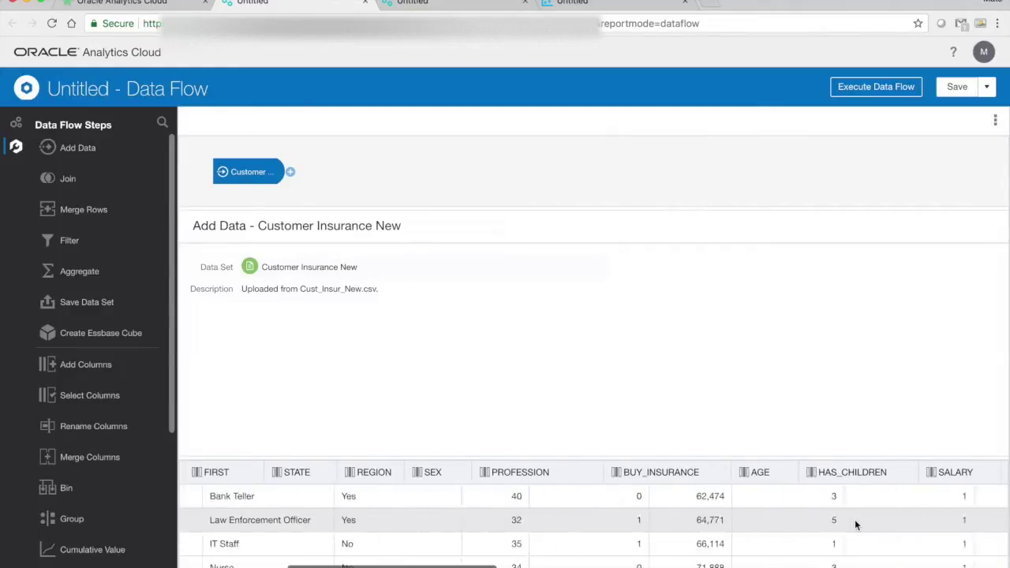
scroll(854, 519, "right", 5)
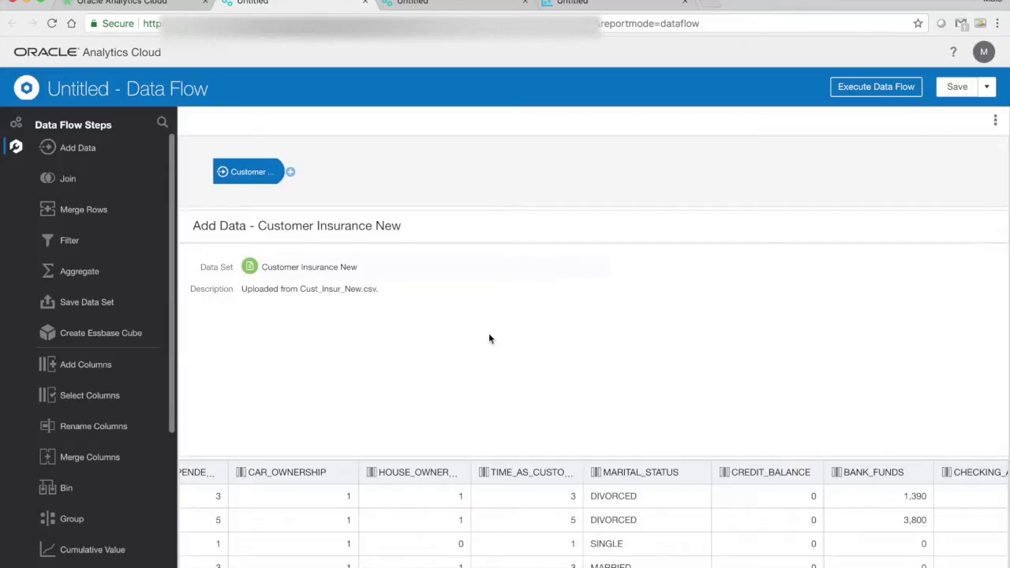
left_click(290, 173)
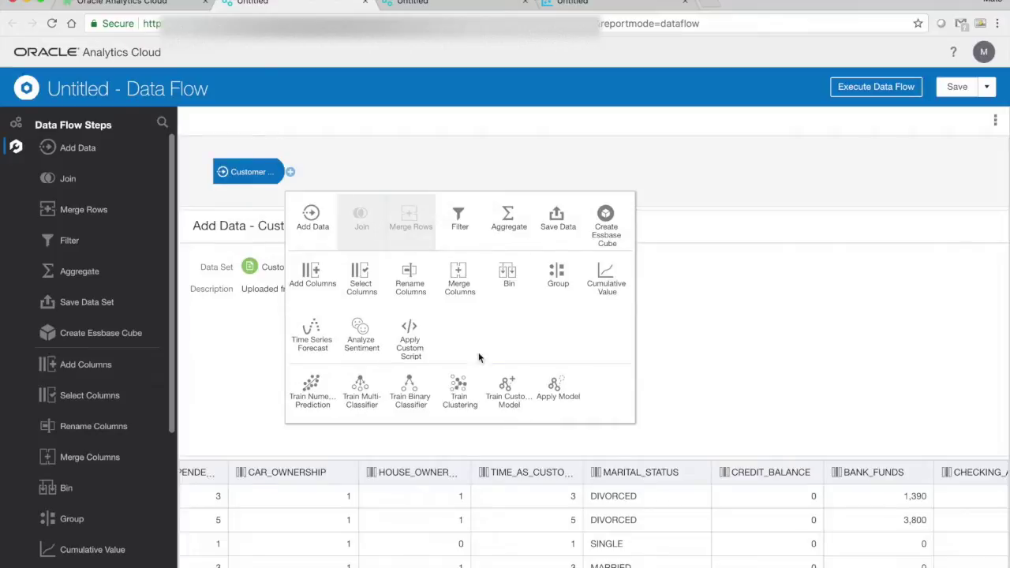
Add an Apply Model step using Predict LTV BIN - NN, renaming PredictedValue to LTV_BIN
left_click(571, 394)
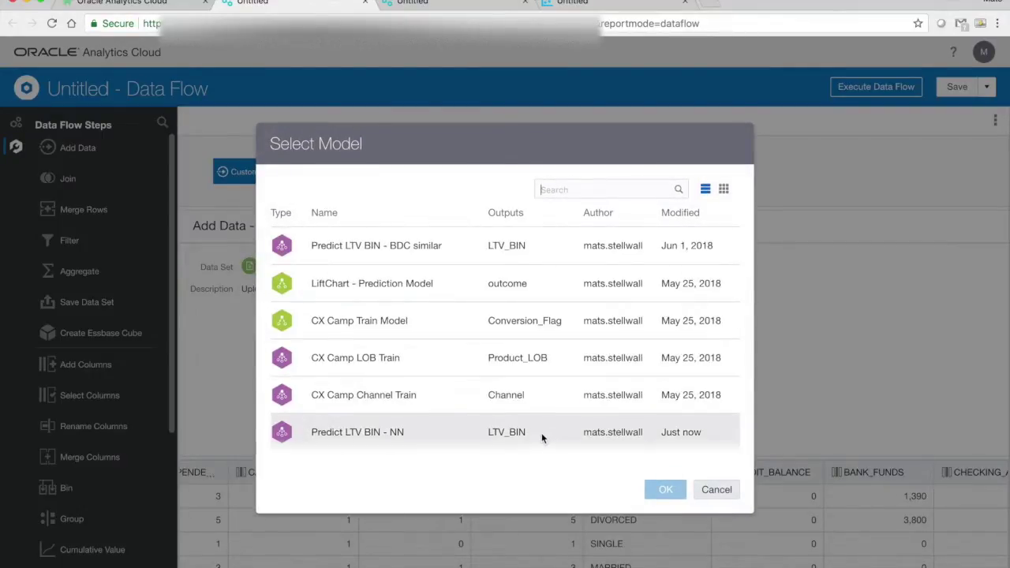
left_click(545, 433)
left_click(666, 492)
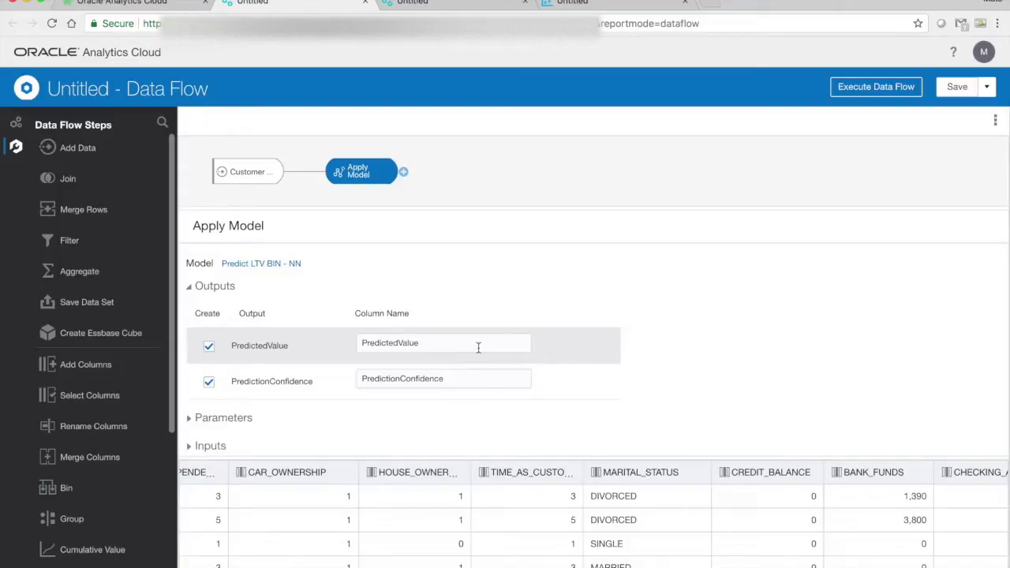
double_click(383, 342)
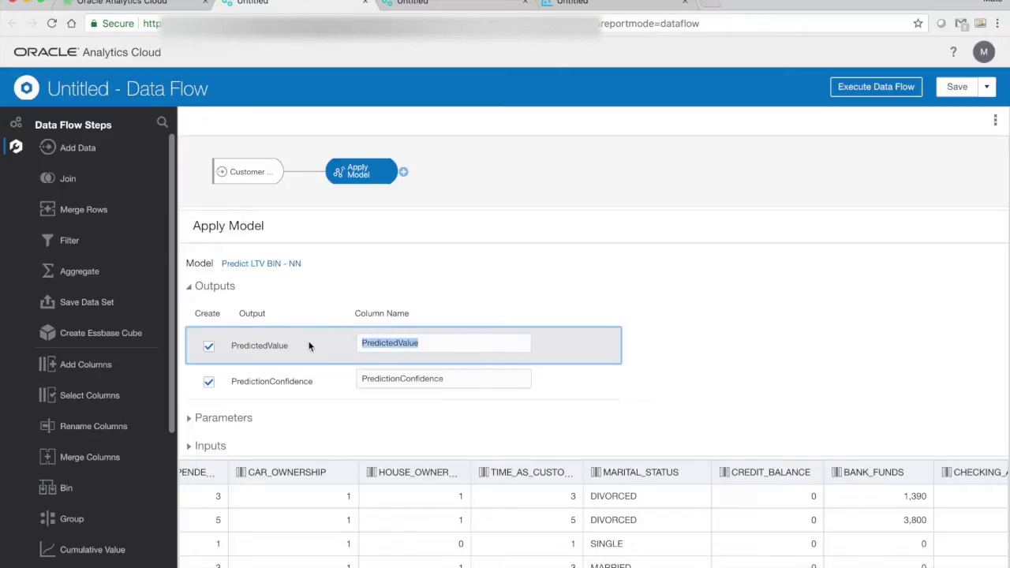
type("LTV_")
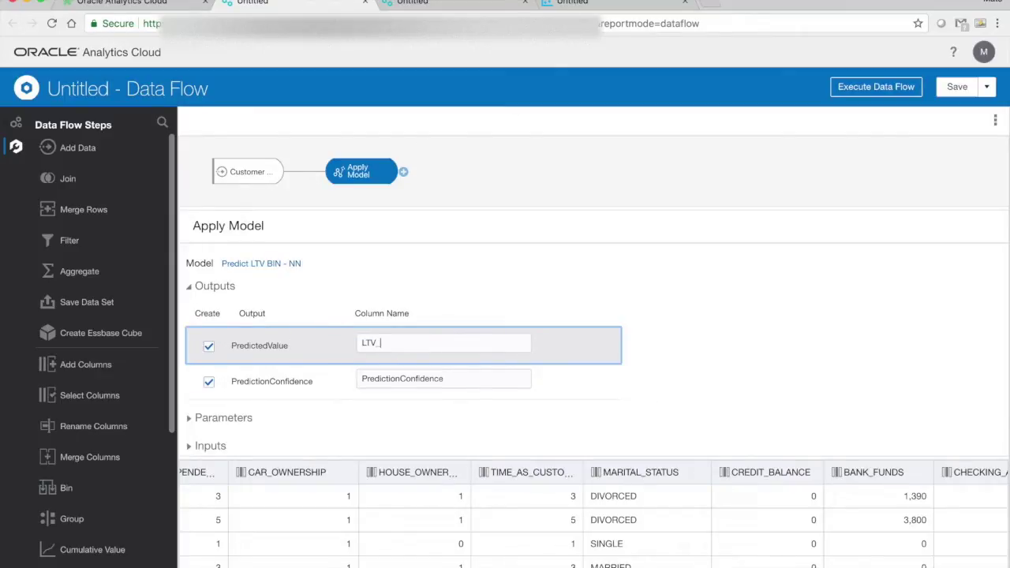
type("BIN")
key("Tab")
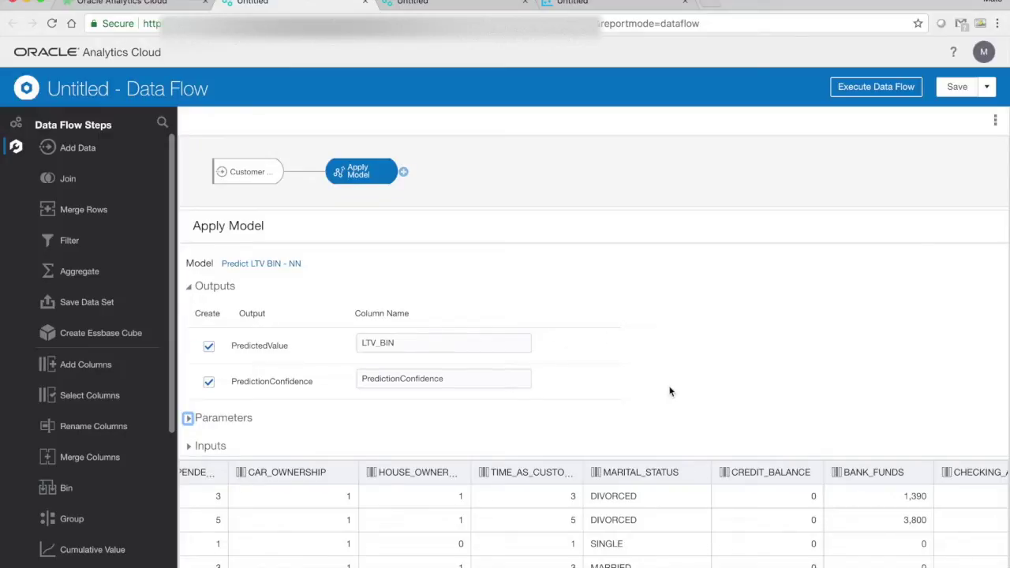
Expand the Apply Model Parameters, showing Maximum Null Value Percent 80, and the Inputs section
scroll(748, 370, "down", 1)
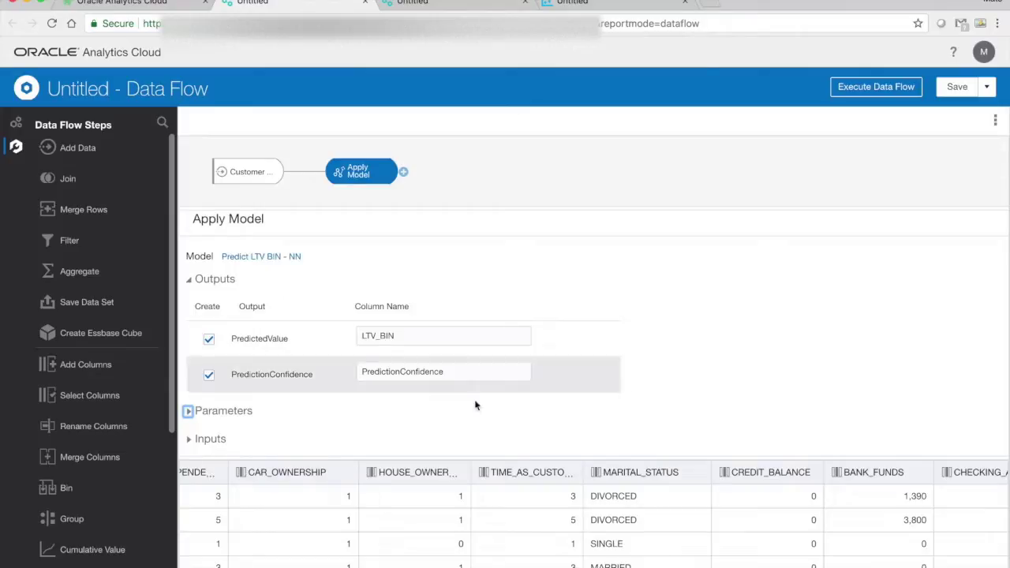
left_click(187, 411)
scroll(631, 430, "down", 2)
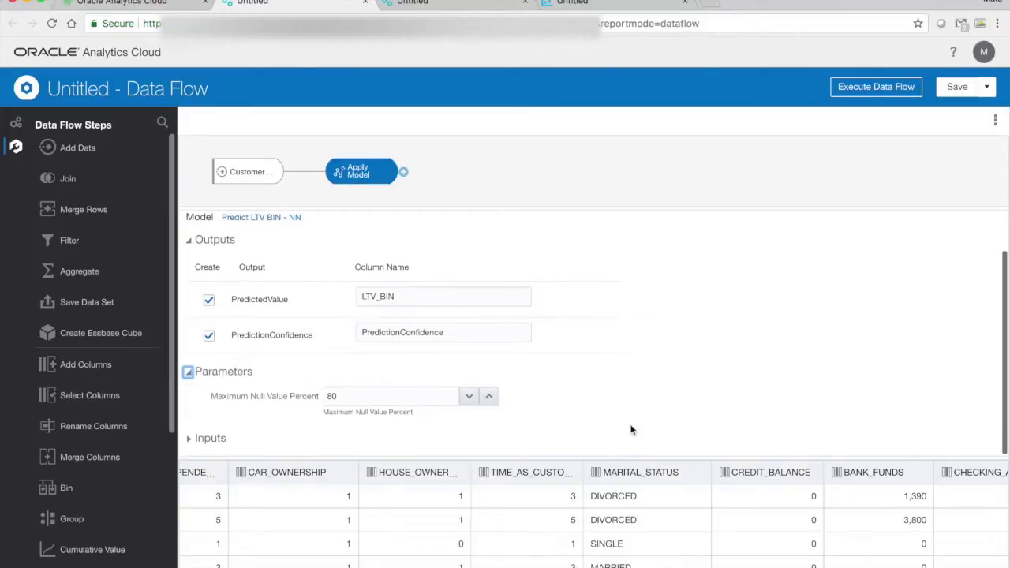
left_click(192, 439)
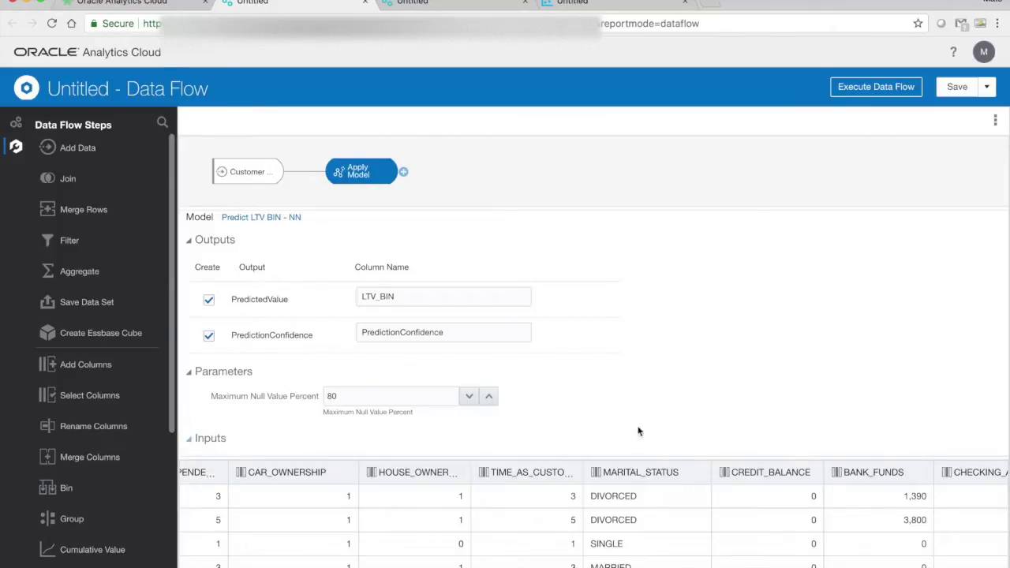
Scroll through the input column mappings and check the HAS_CHILDREN mapping without changing it
scroll(720, 438, "down", 3)
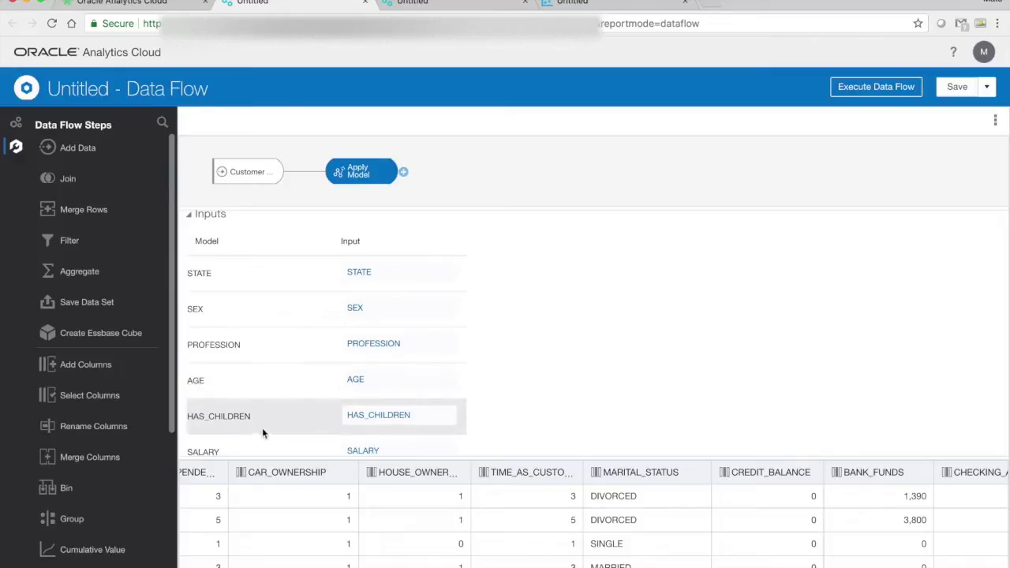
scroll(265, 422, "down", 2)
scroll(268, 422, "down", 2)
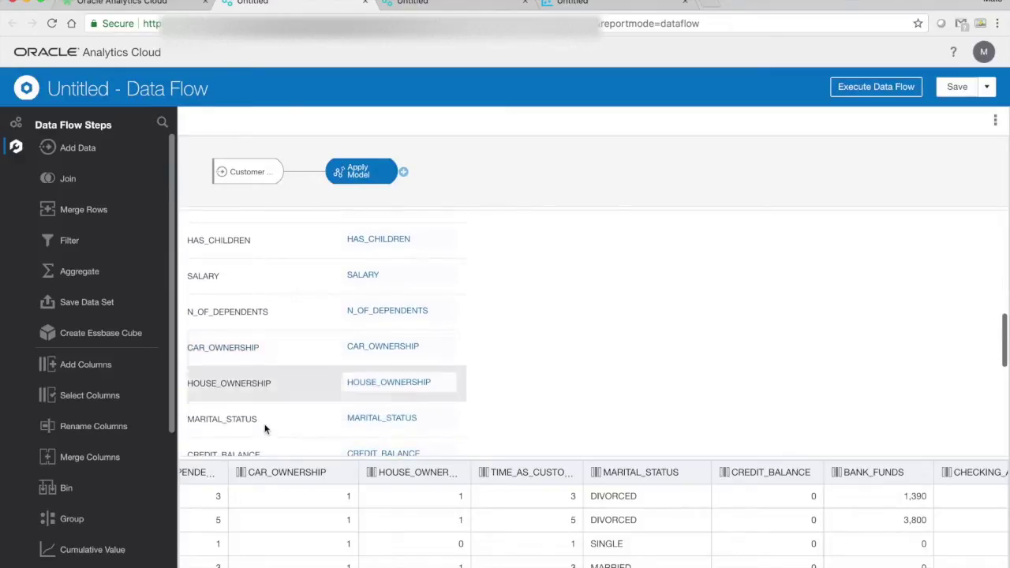
scroll(275, 337, "up", 5)
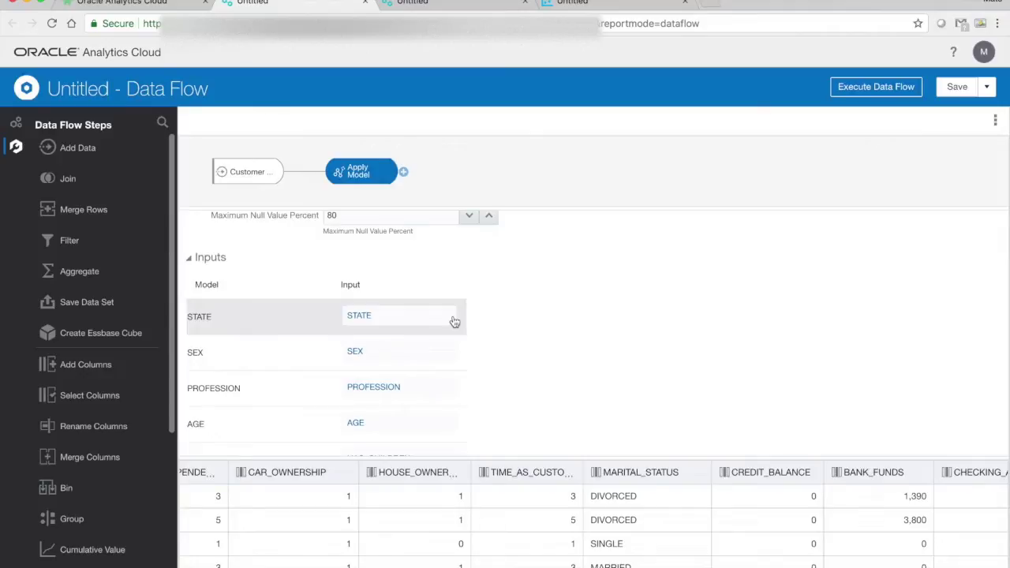
scroll(509, 395, "down", 3)
left_click(397, 338)
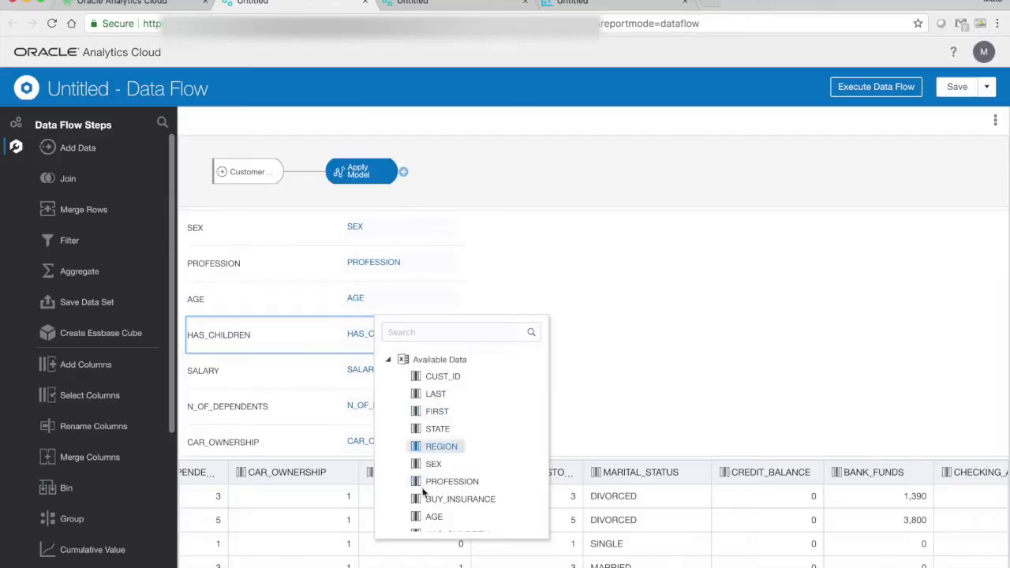
left_click(683, 373)
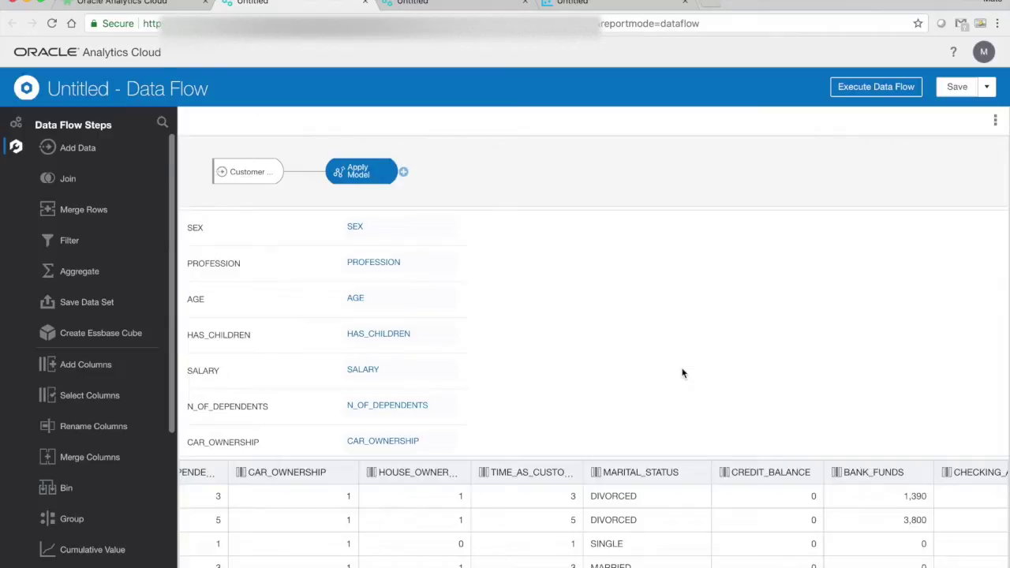
left_click(403, 174)
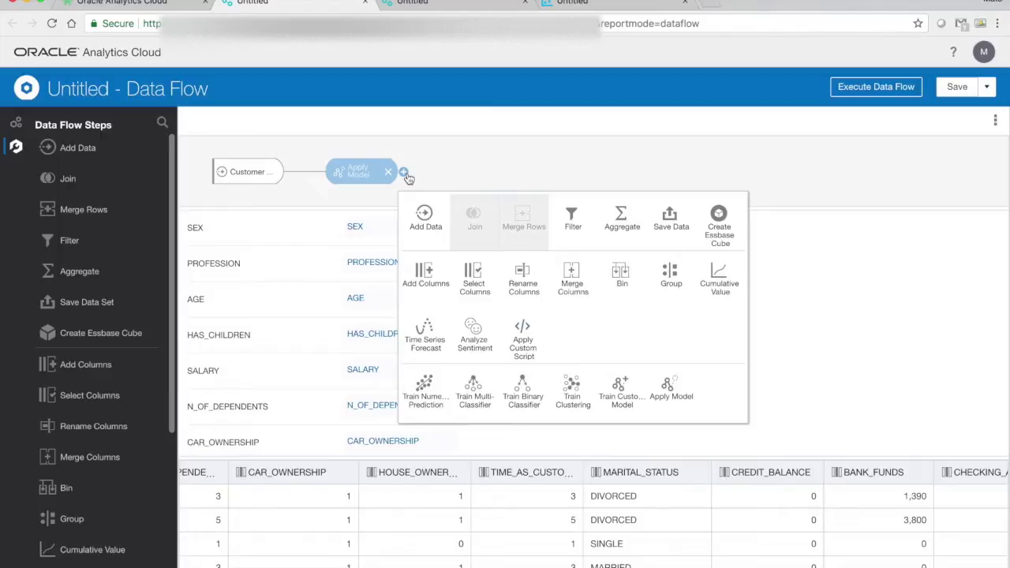
Save the scored output as data set 'Customers w LTV BIN', run the flow, and return to Machine Learning
left_click(672, 222)
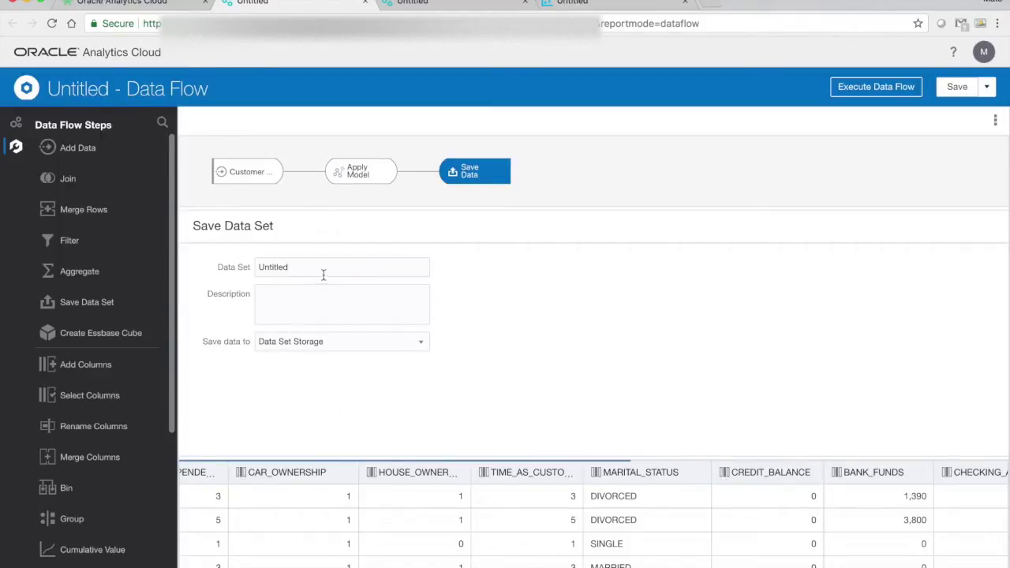
left_click(220, 268)
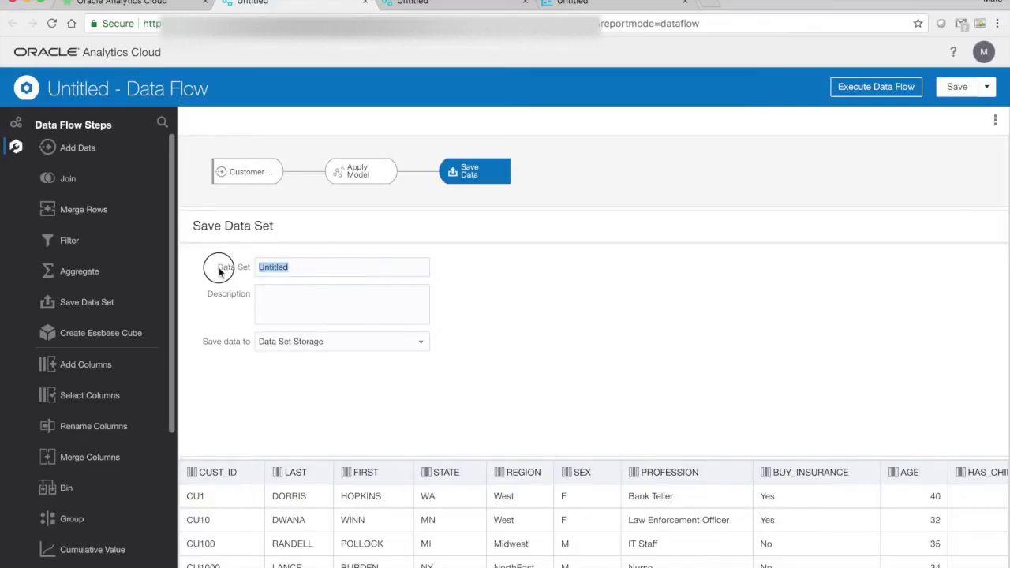
type("Customers w LTV BIN")
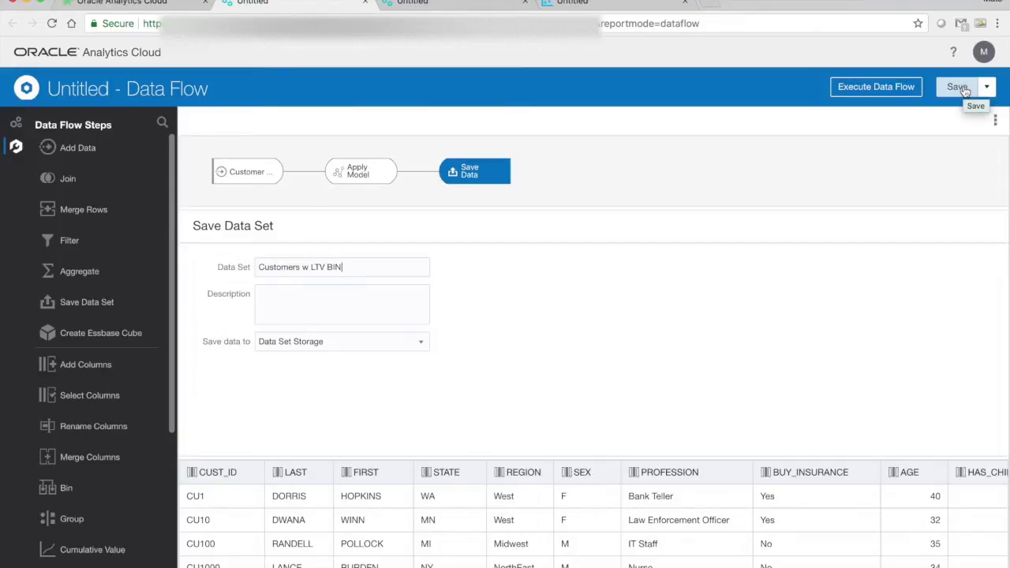
left_click(876, 89)
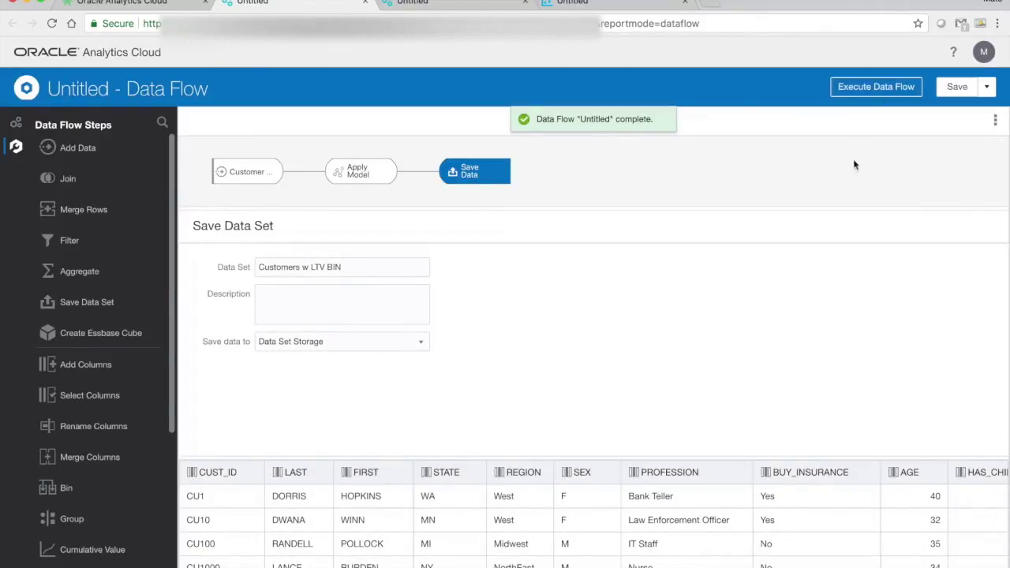
left_click(145, 7)
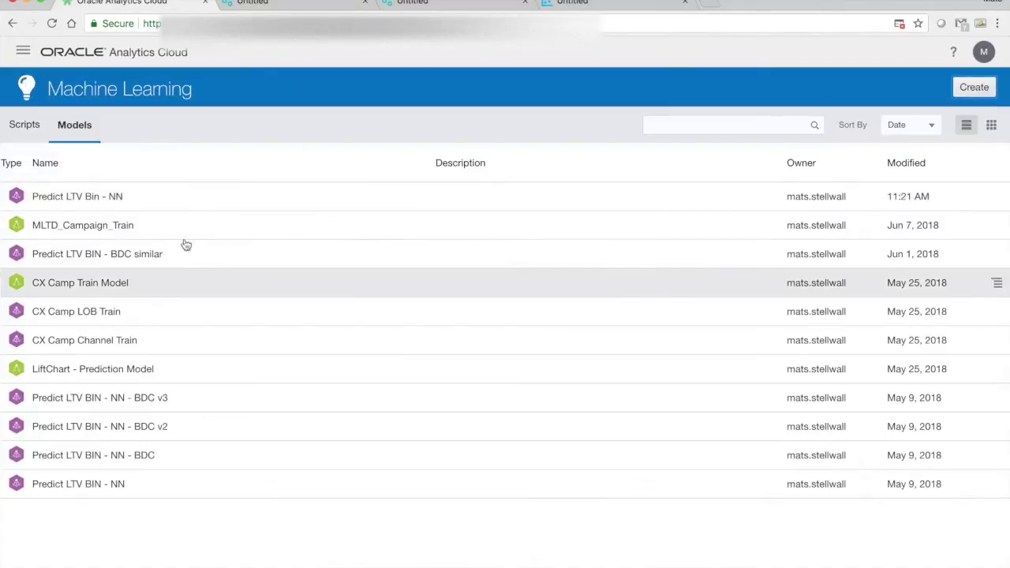
left_click(23, 54)
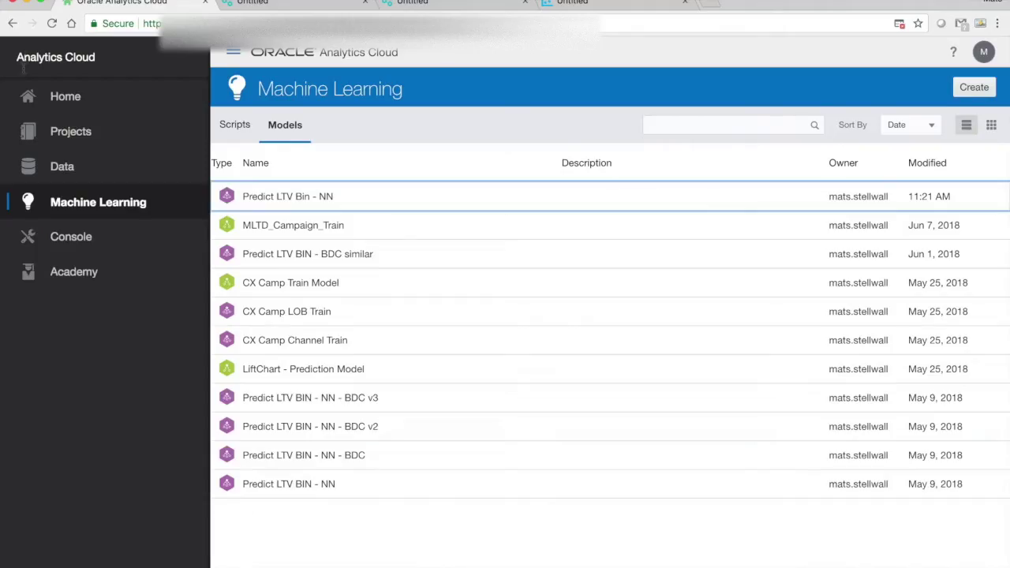
Show the Data Sets list sorted by modified date to bring up Customers w LTV BIN
left_click(57, 168)
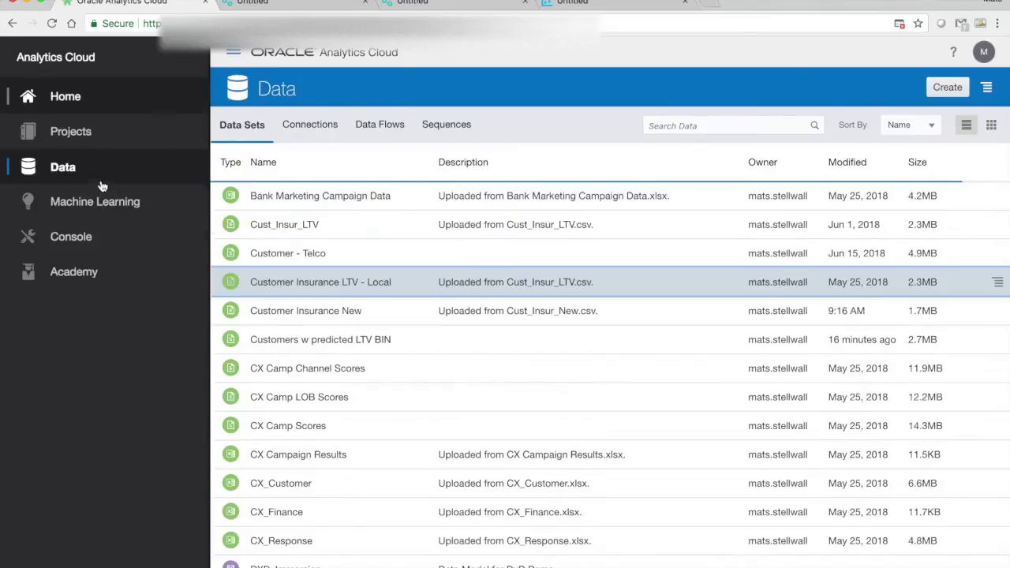
left_click(233, 52)
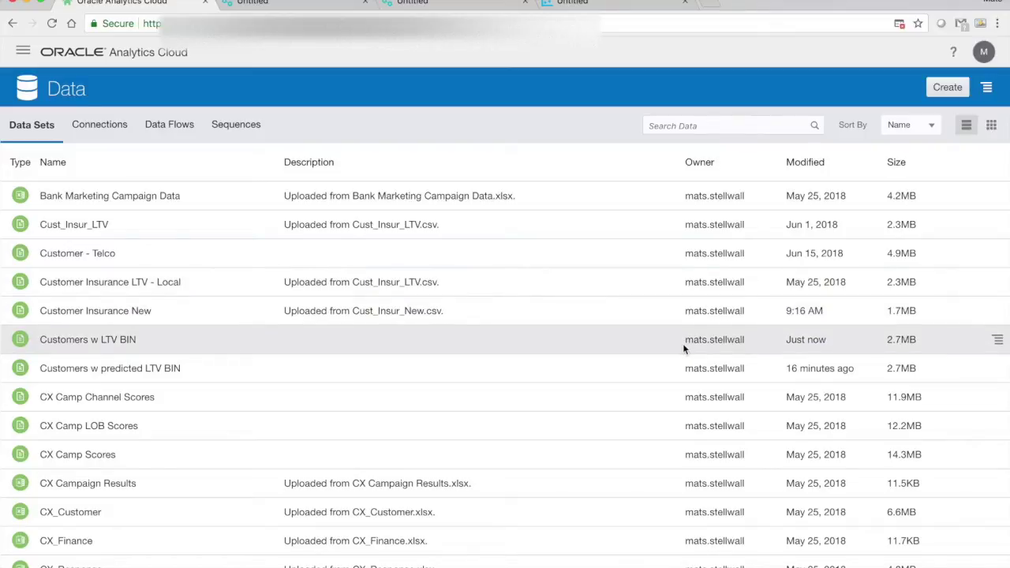
left_click(923, 124)
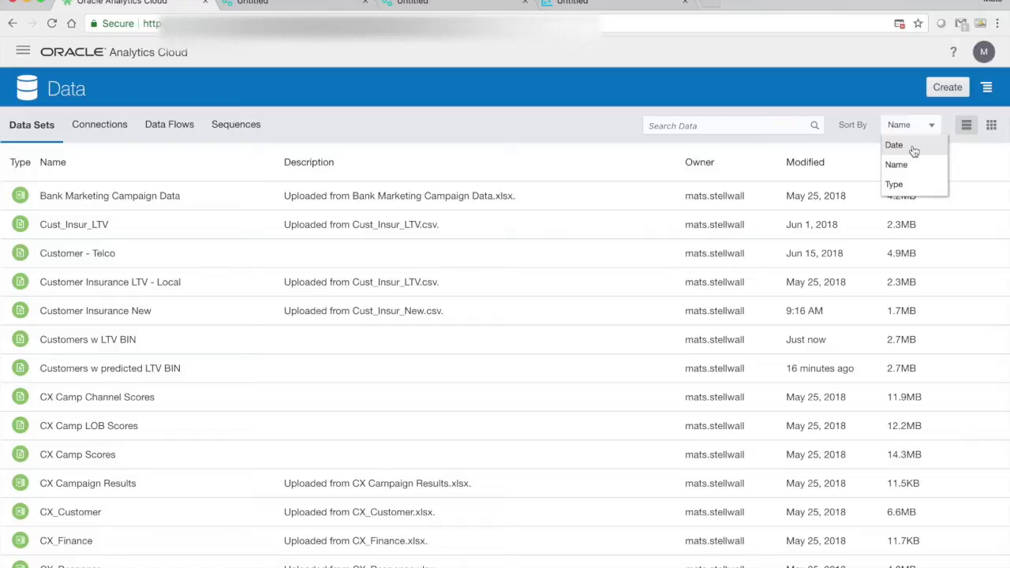
left_click(914, 149)
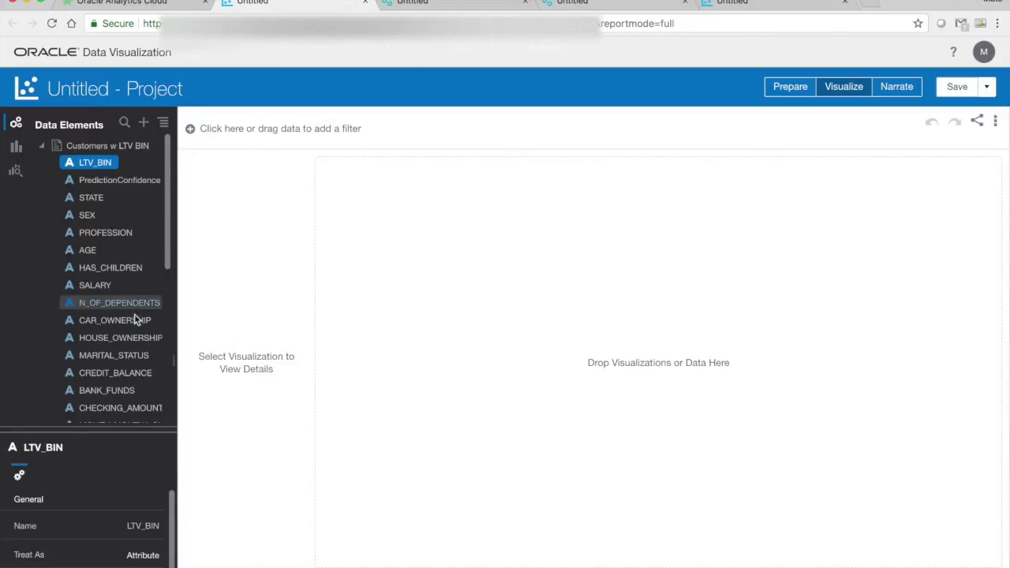
Create a table visualization of LTV_BIN, PredictionConfidence, LAST and FIRST
scroll(134, 310, "down", 5)
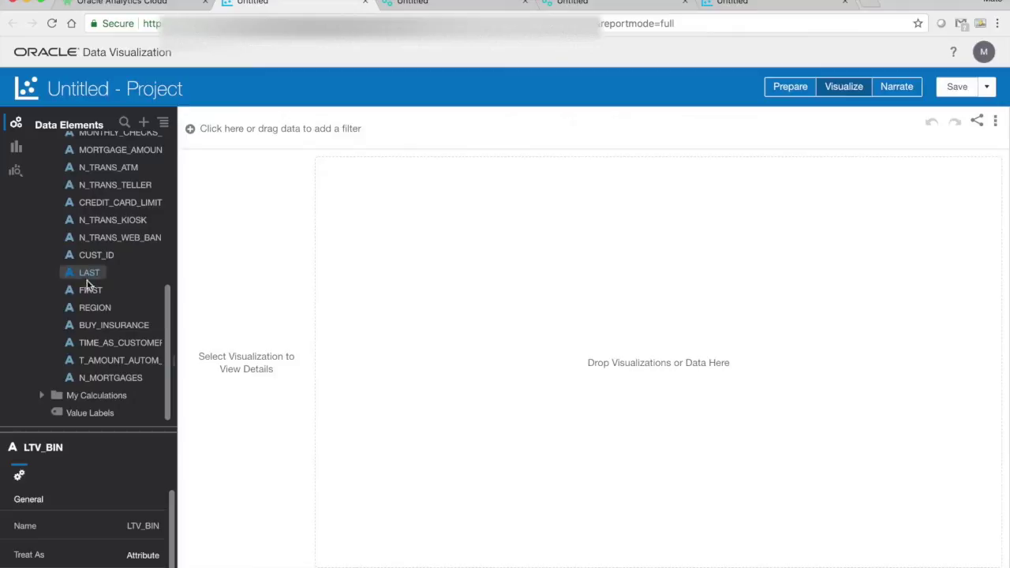
left_click(94, 289)
left_click(88, 275, "ctrl")
scroll(157, 277, "up", 10)
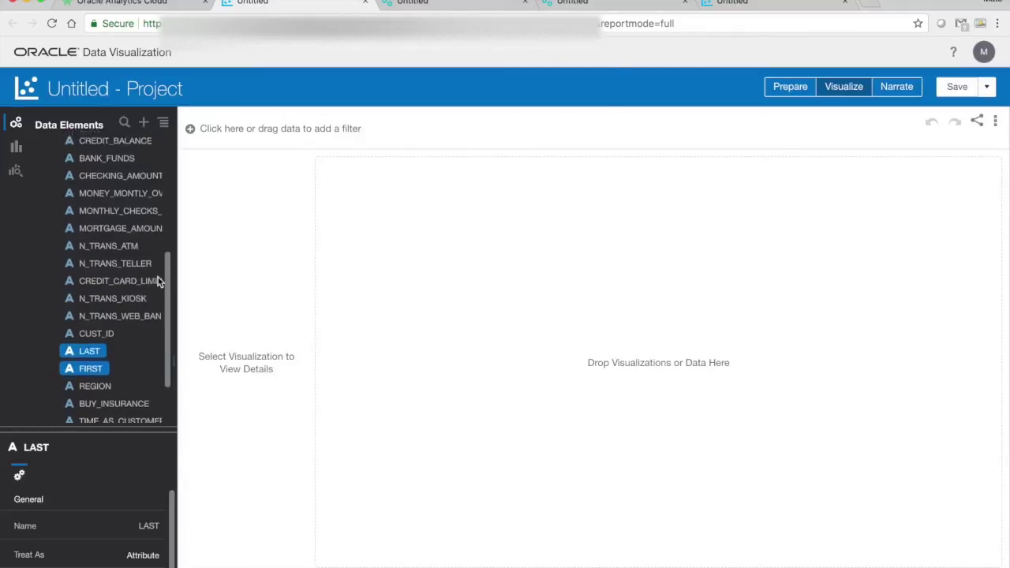
left_click(118, 163)
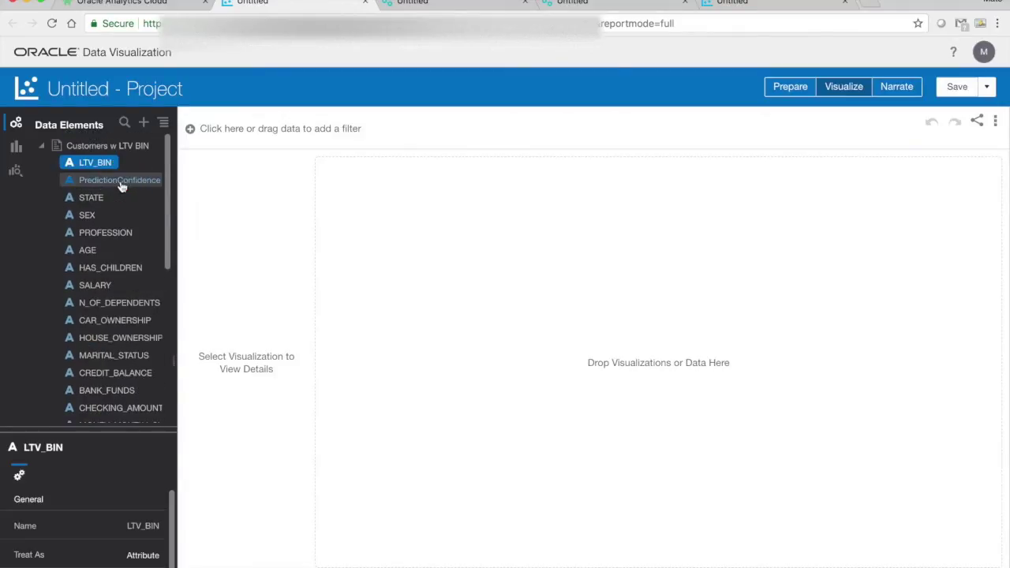
left_click(134, 180, "ctrl")
right_click(119, 182)
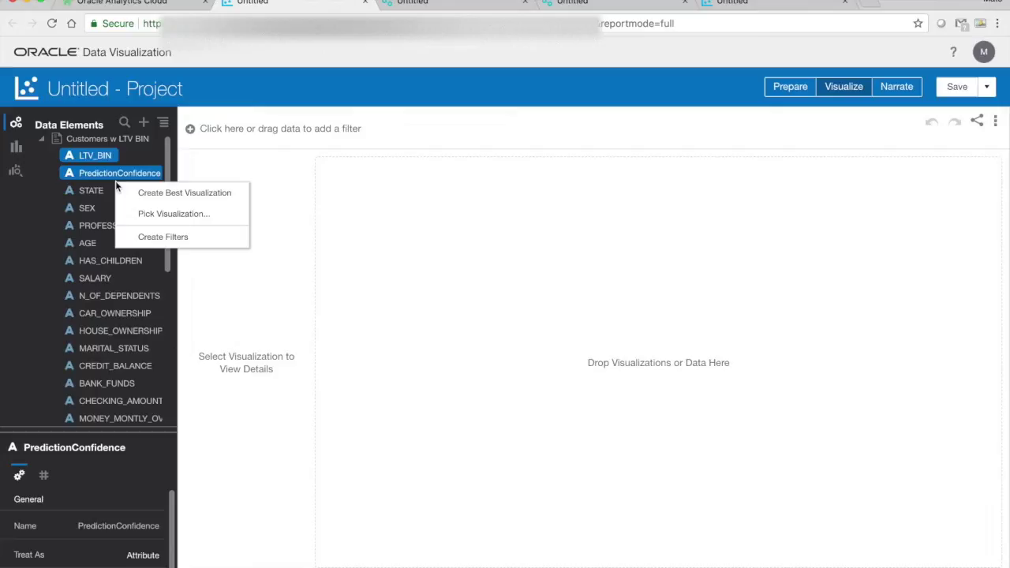
left_click(175, 213)
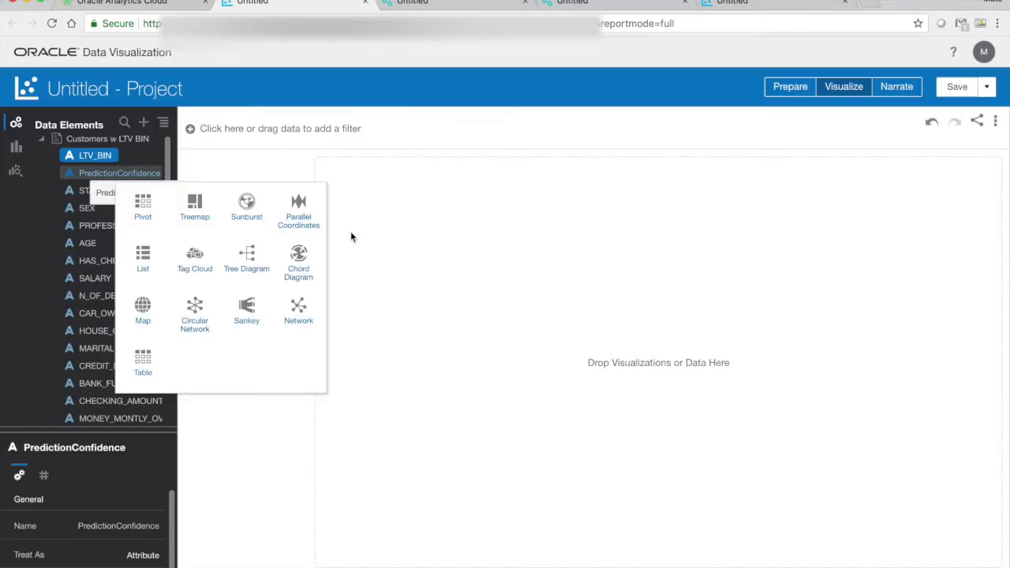
left_click(143, 362)
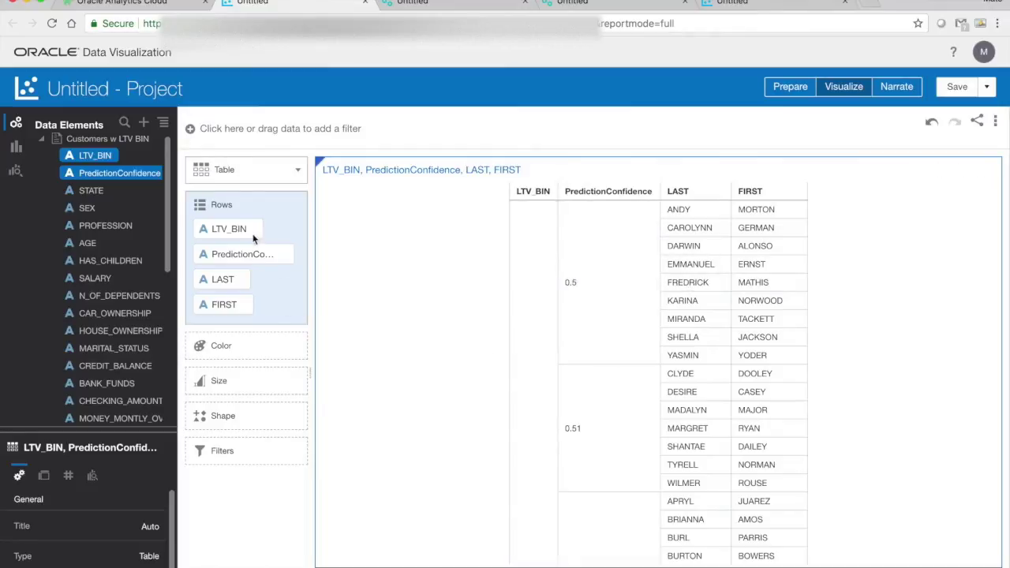
Move LTV_BIN and PredictionConfidence below FIRST in the table rows, then return to the main page
left_click_drag(231, 230, 253, 304)
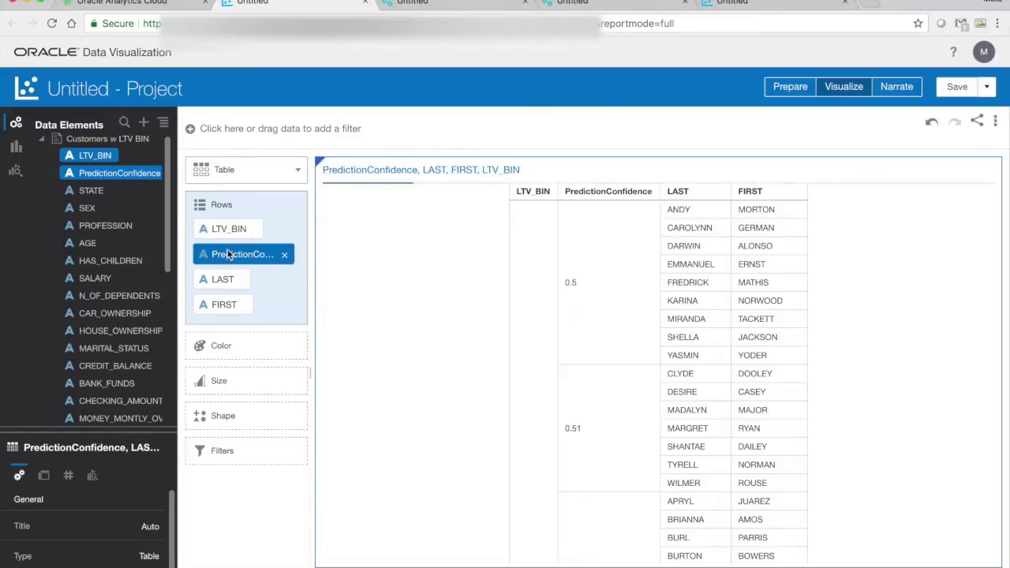
left_click_drag(236, 231, 238, 325)
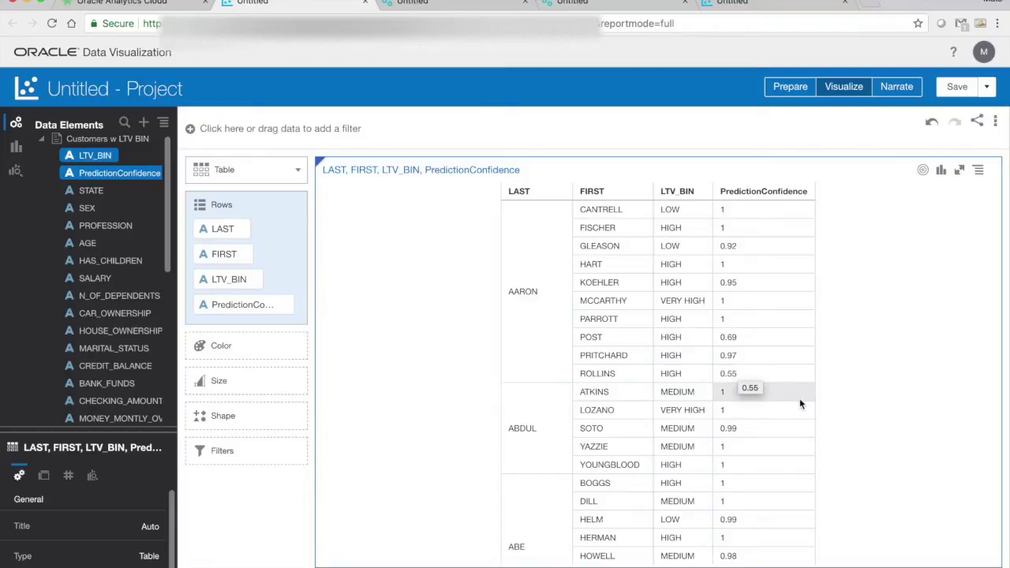
left_click(176, 7)
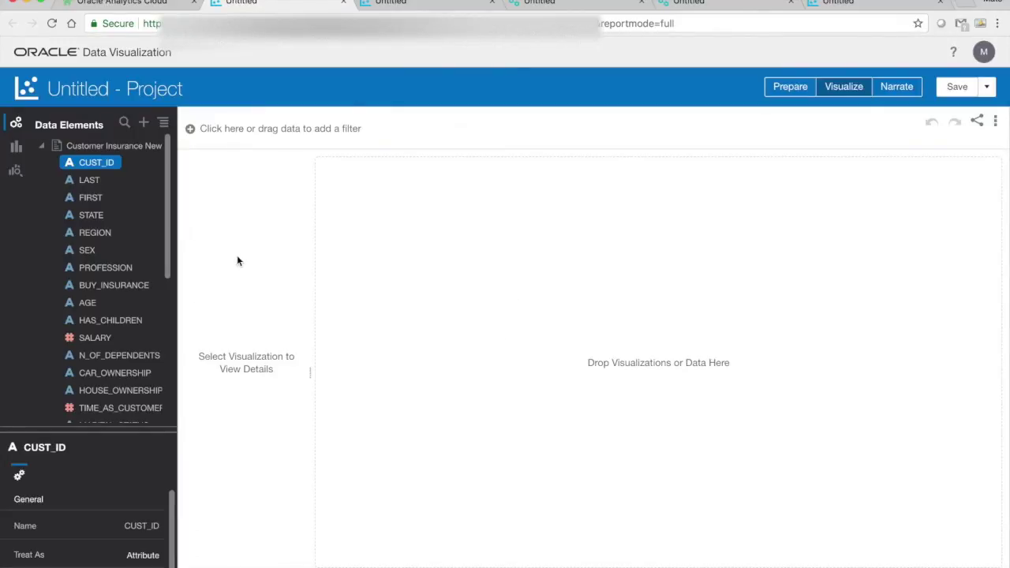
Create a scenario on the Customer Insurance New data set using the Predict LTV BIN - NN model
scroll(124, 303, "down", 5)
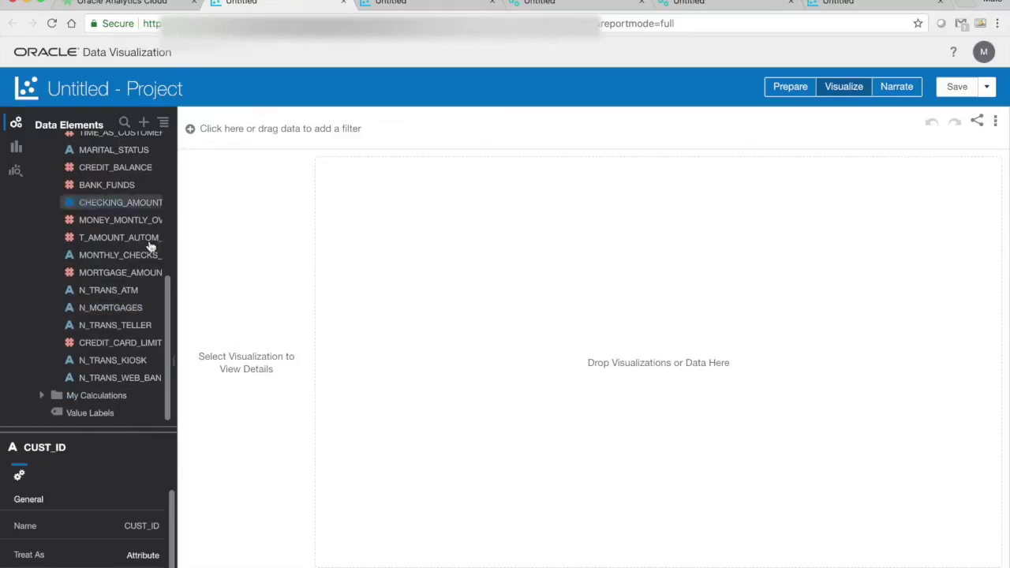
scroll(118, 319, "up", 5)
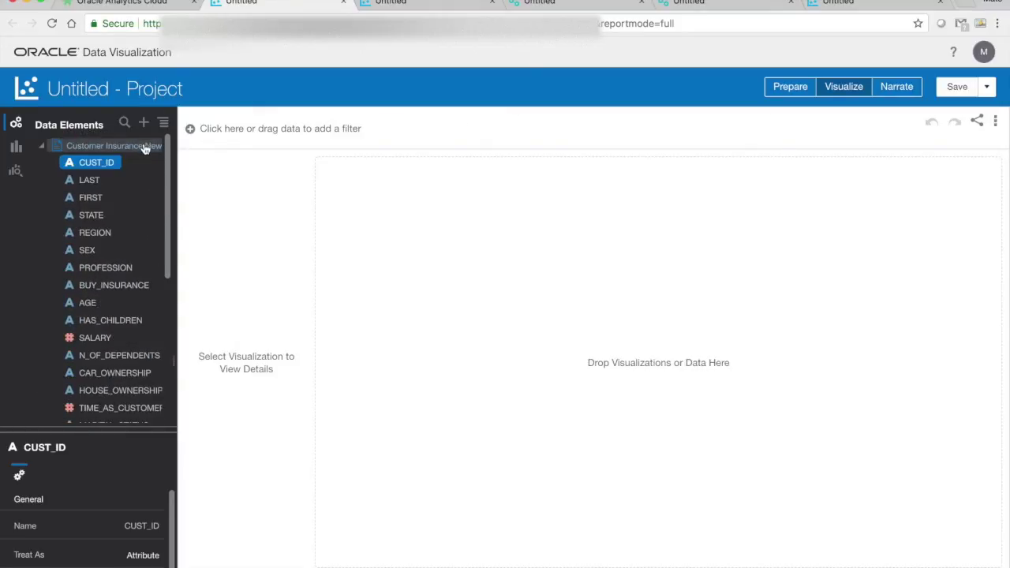
left_click(145, 146)
right_click(143, 144)
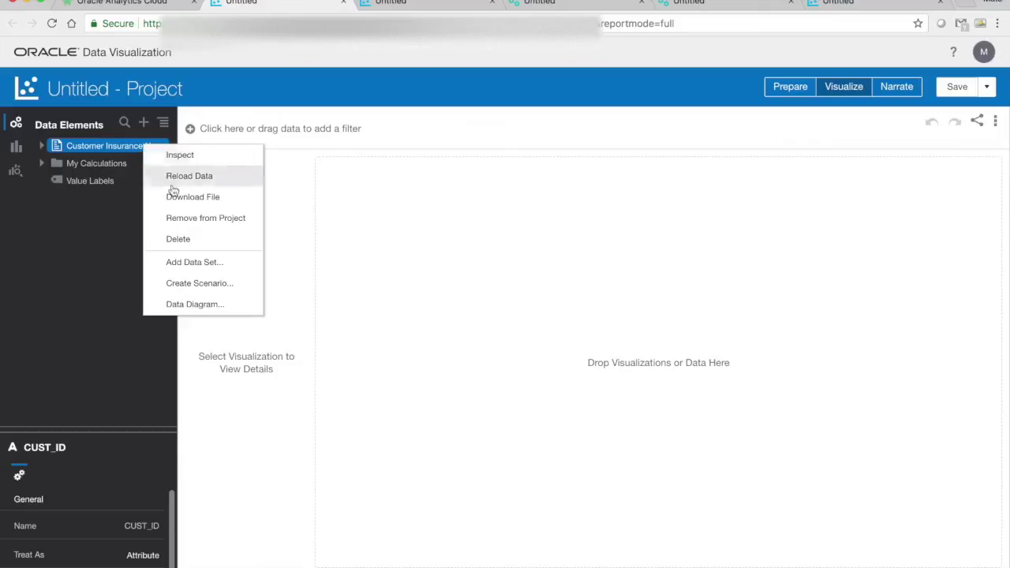
left_click(227, 283)
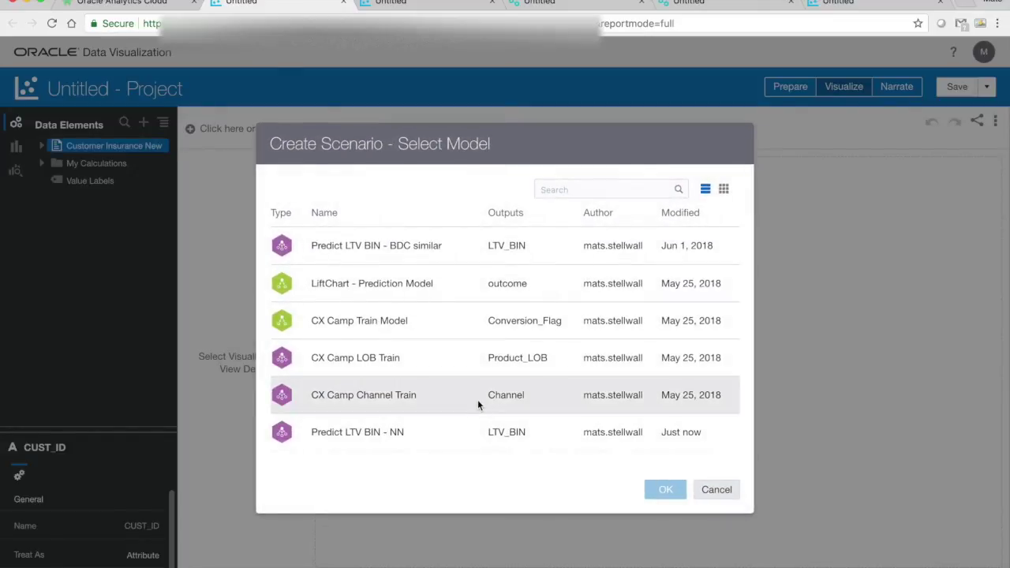
scroll(482, 400, "down", 3)
left_click(454, 347)
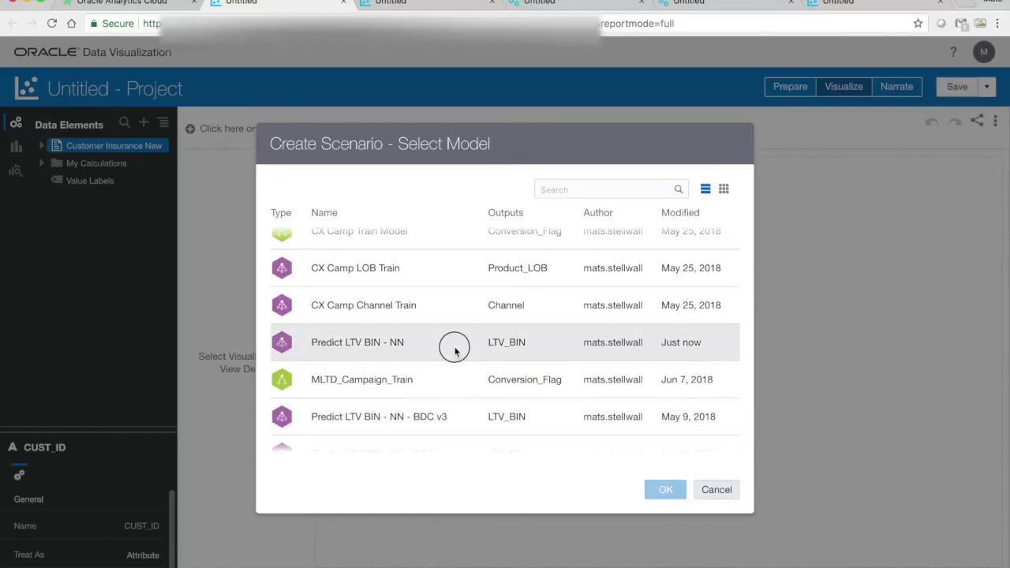
left_click(662, 489)
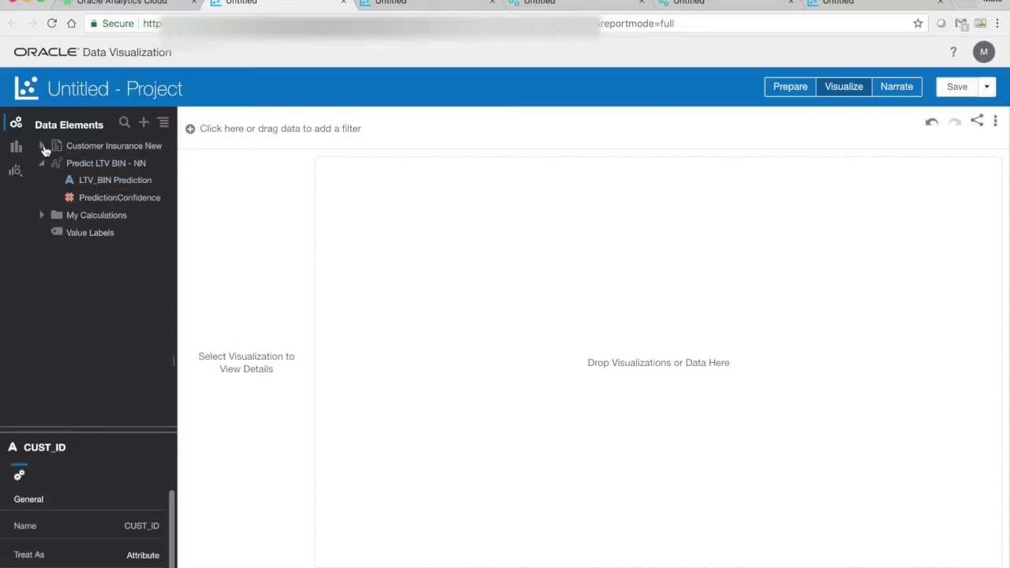
Build a Table visualization of FIRST, LAST, LTV_BIN Prediction and PredictionConfidence
left_click(42, 145)
left_click(89, 197)
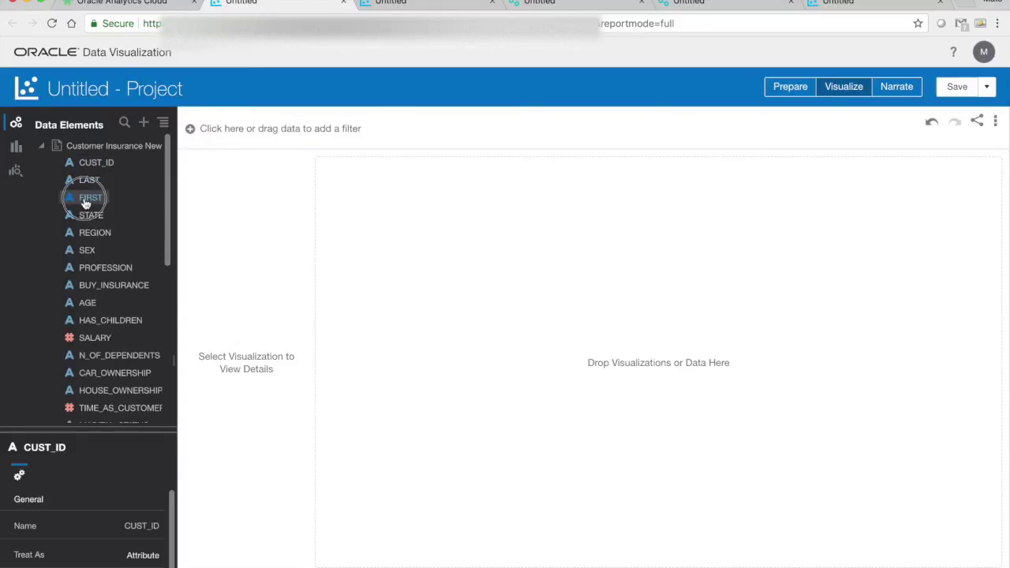
left_click(89, 181, "shift")
scroll(130, 240, "down", 10)
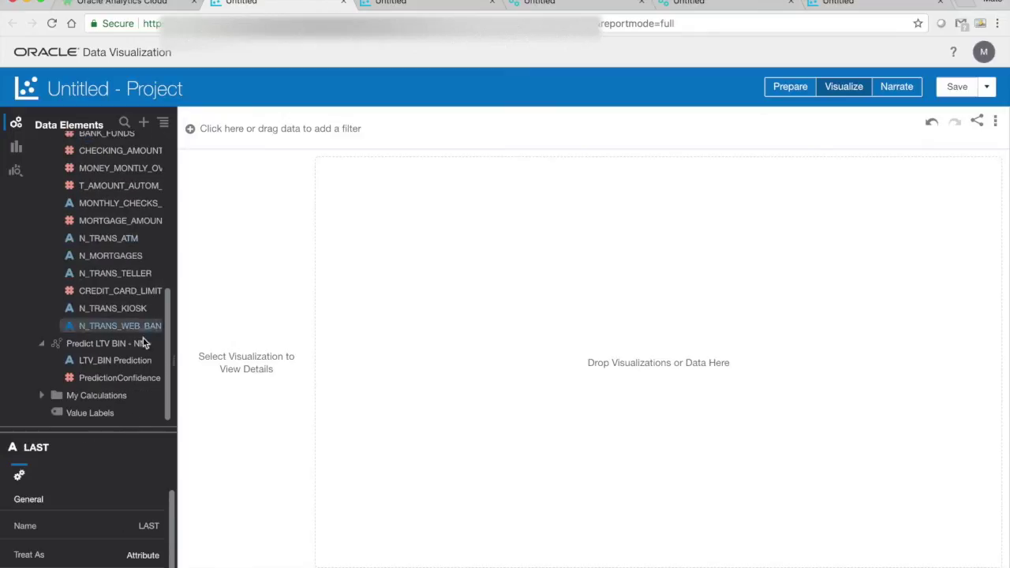
left_click(128, 363)
left_click(142, 378, "shift")
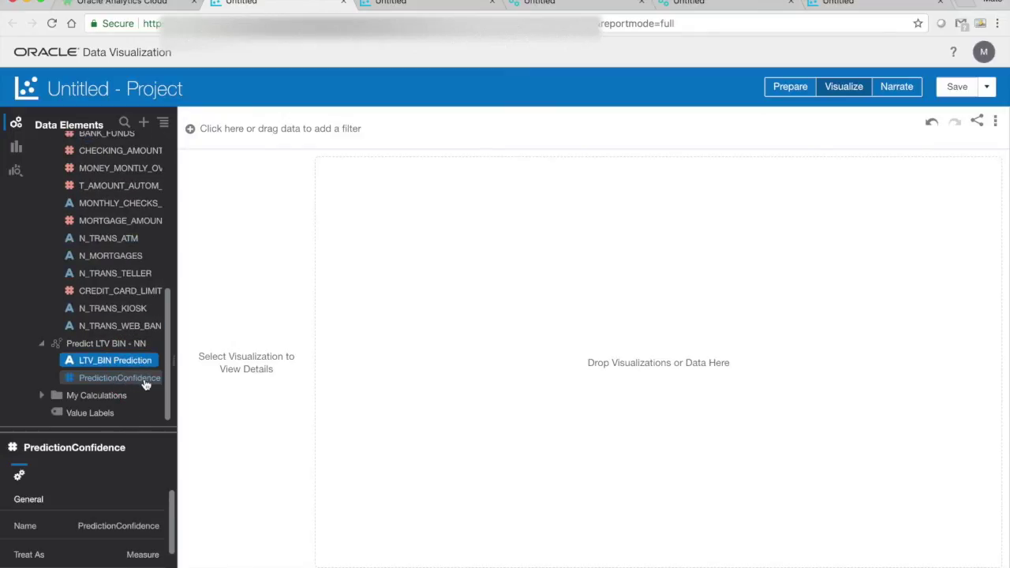
right_click(145, 380)
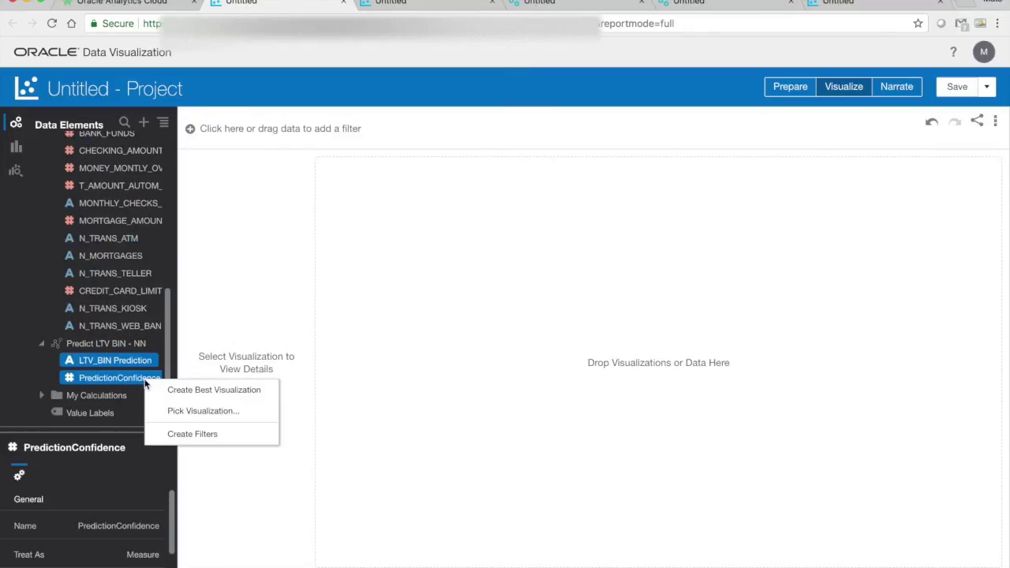
left_click(190, 410)
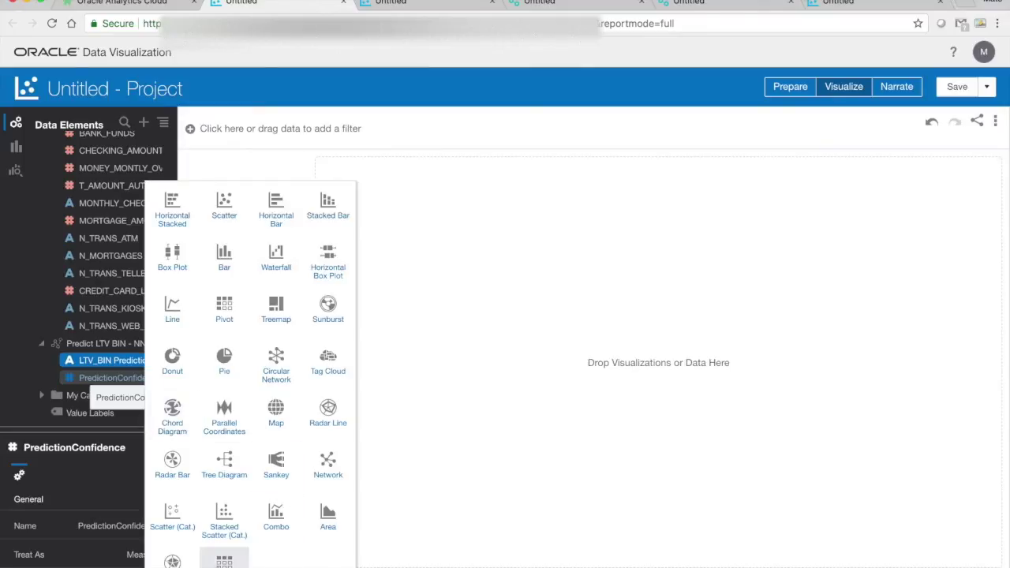
left_click(224, 555)
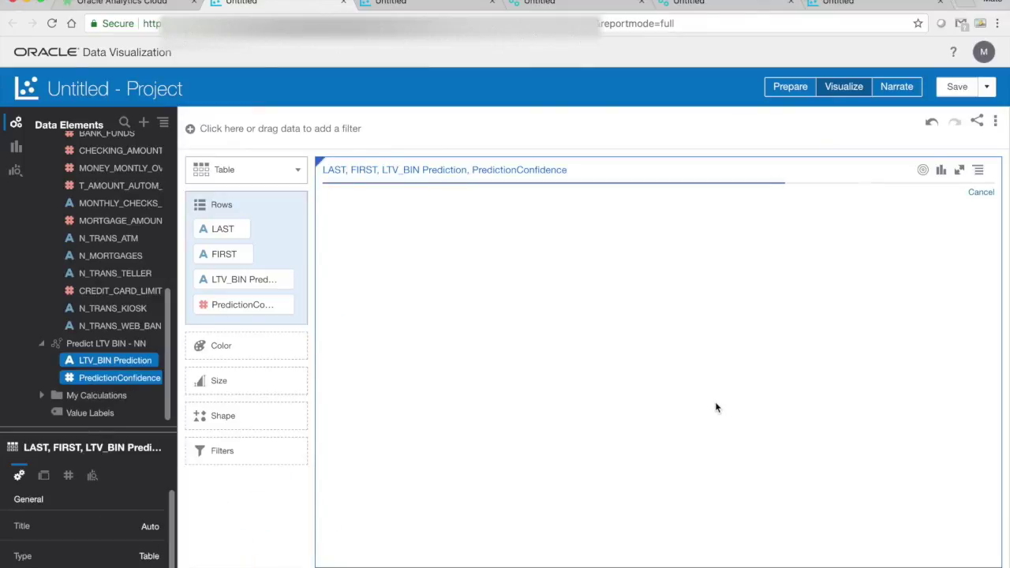